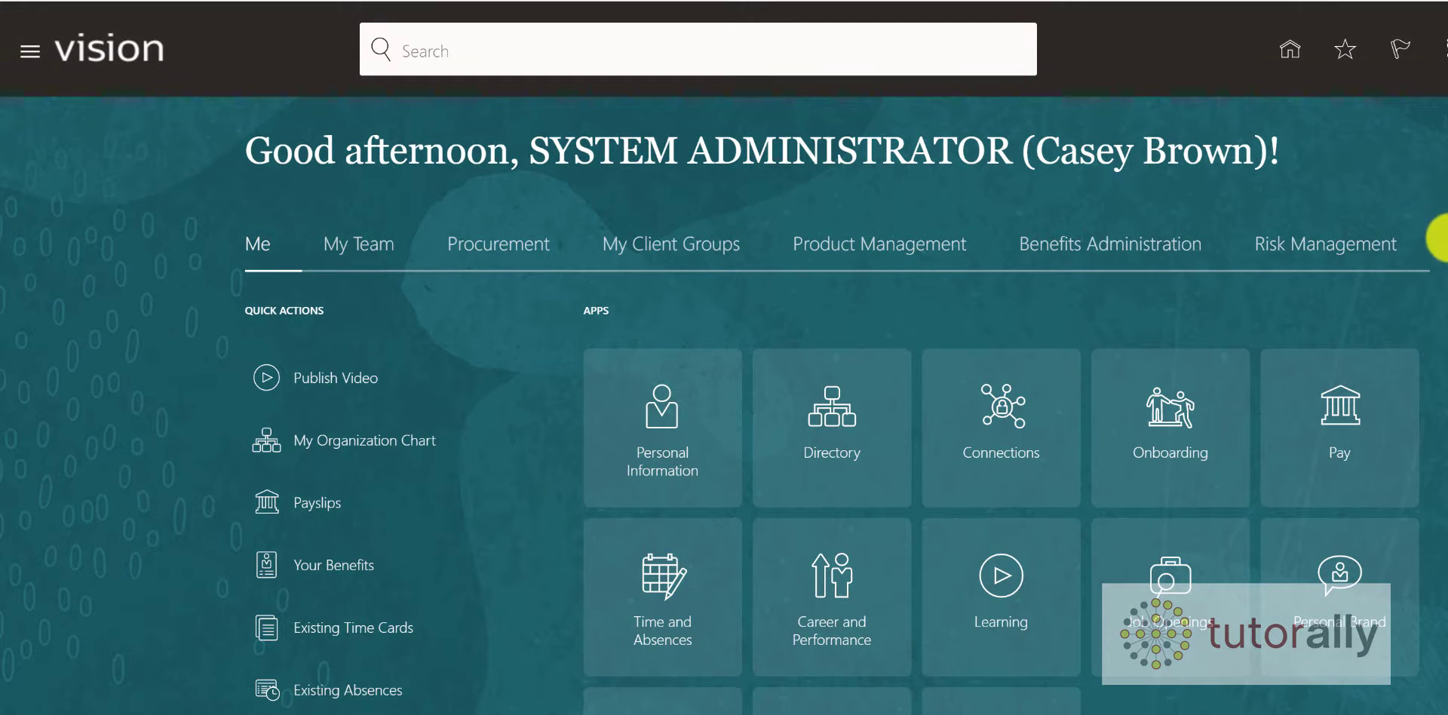
# Open Scheduled Processes among the Tools apps and start scheduling a new process
pyautogui.doubleClick(1438, 243)
pyautogui.click(1438, 244)
pyautogui.click(1438, 243)
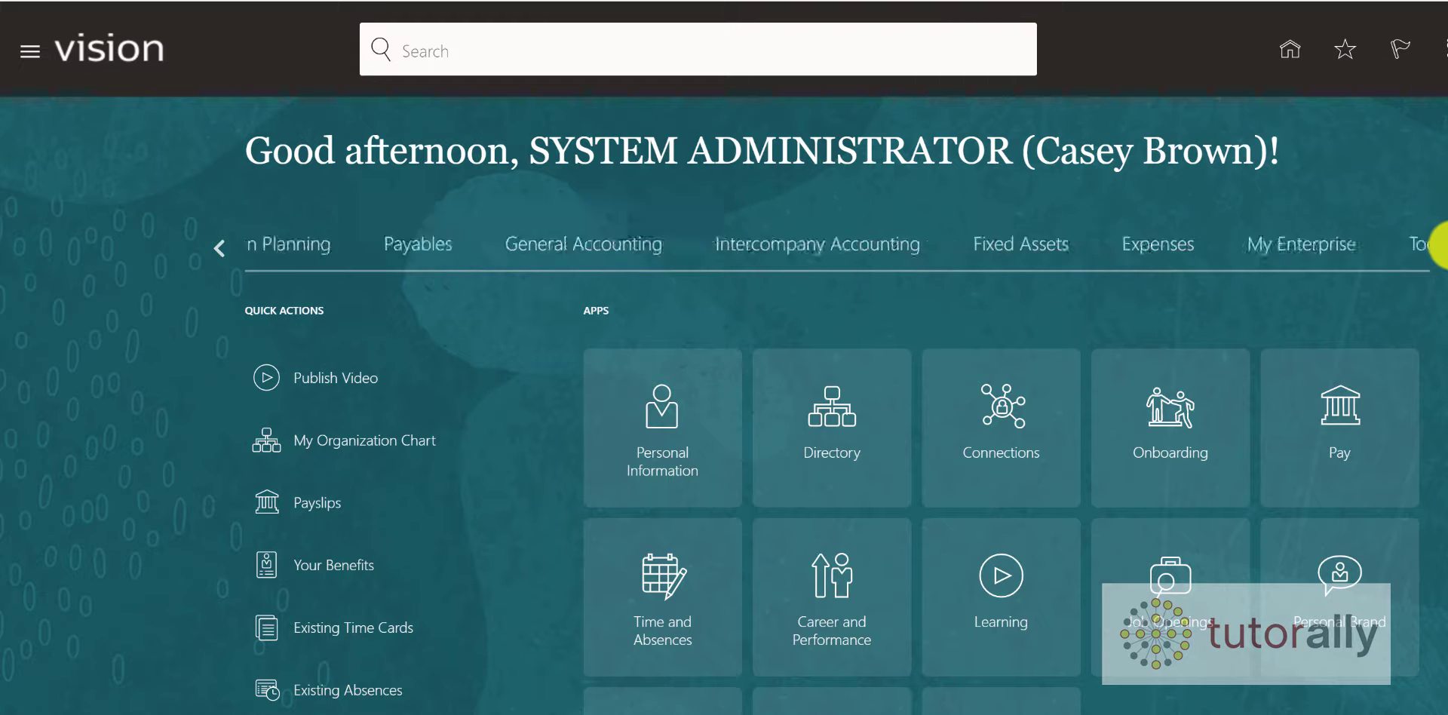
pyautogui.click(1438, 243)
pyautogui.click(420, 244)
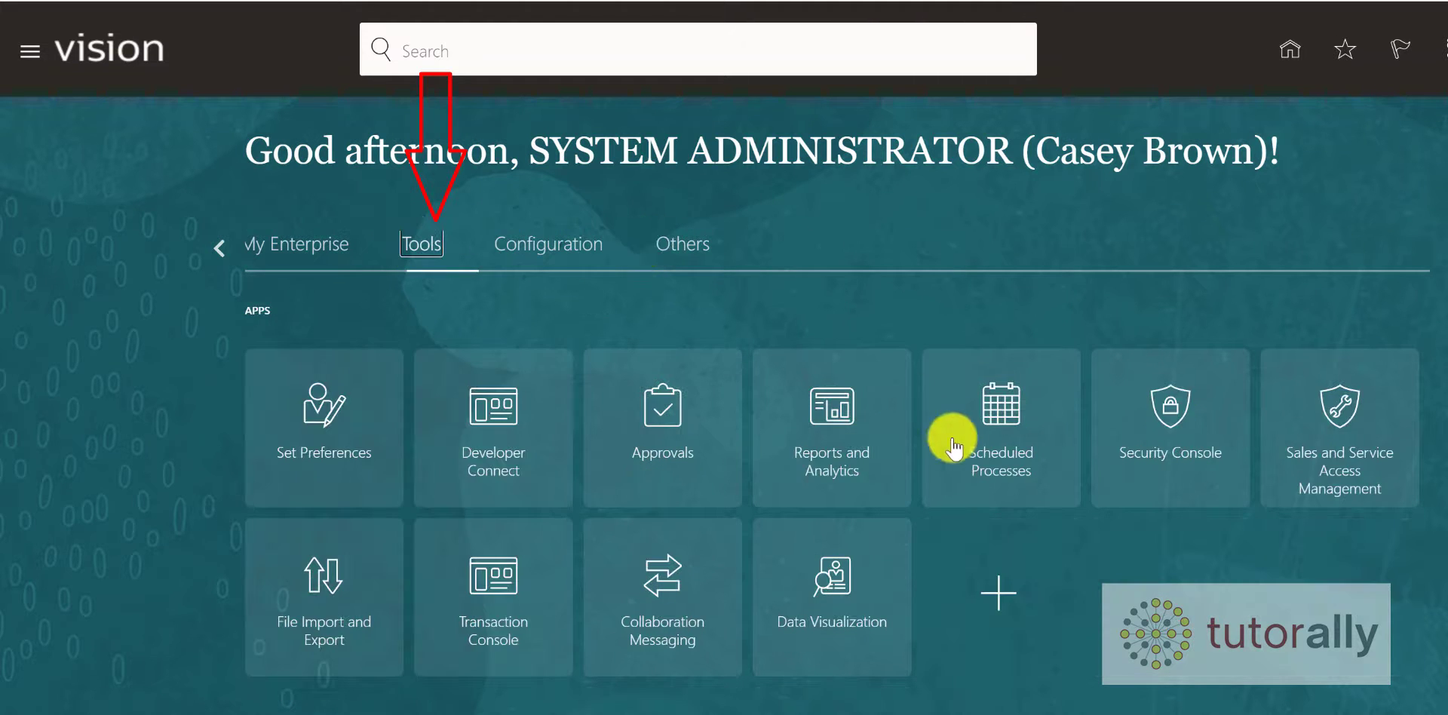
pyautogui.click(1000, 411)
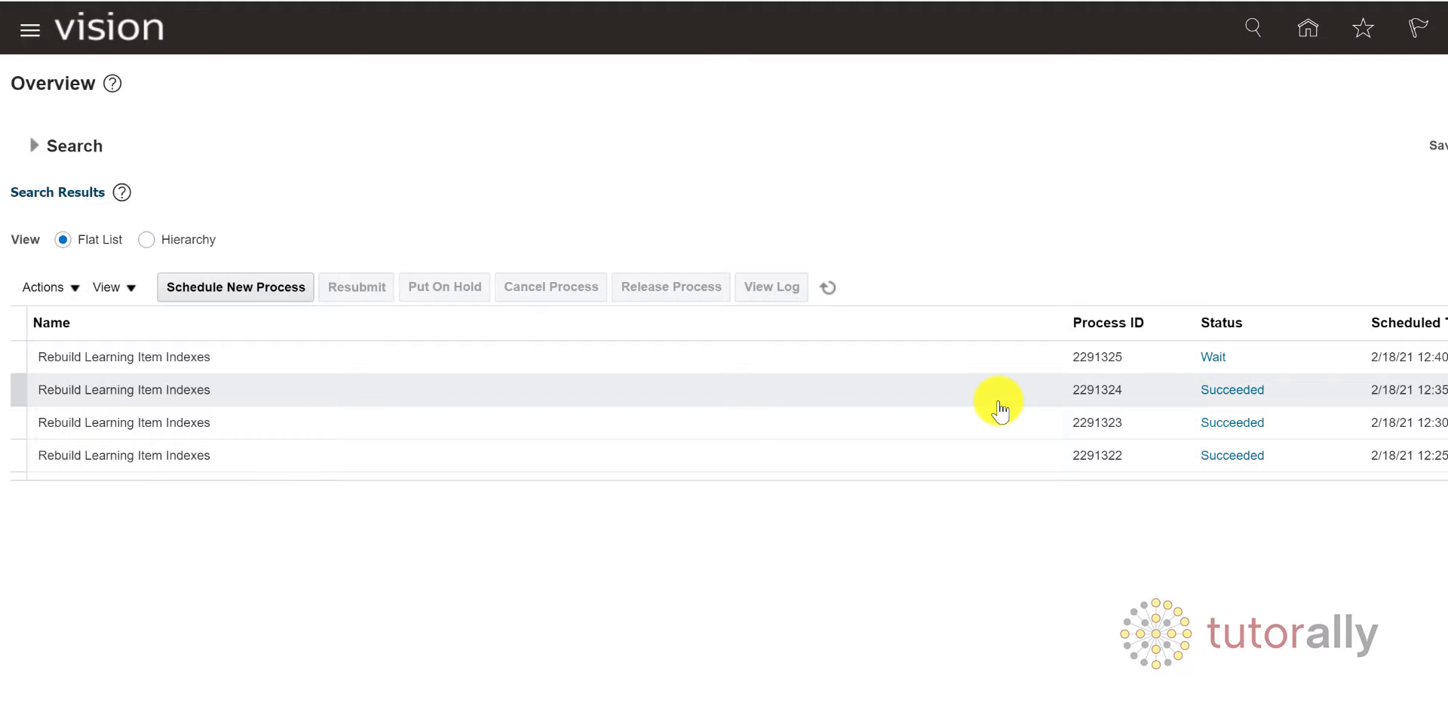
pyautogui.click(195, 291)
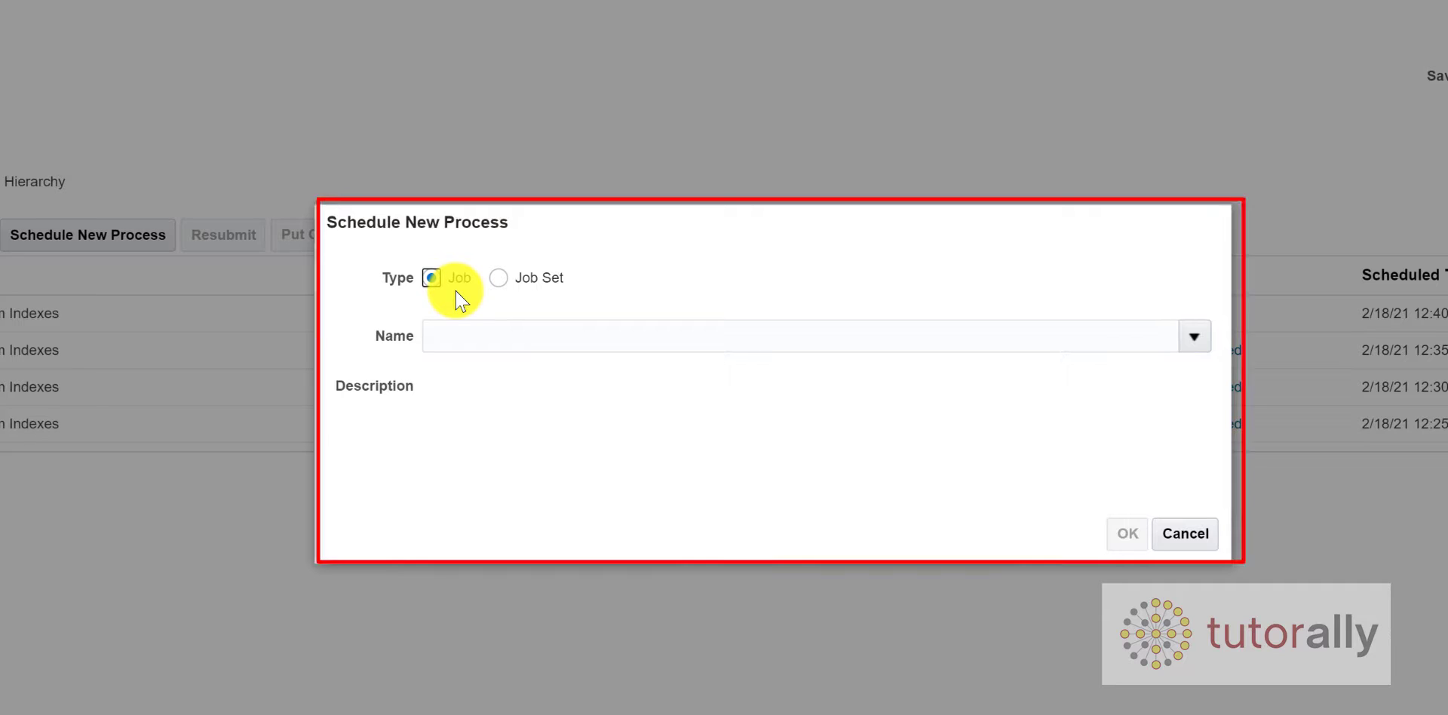
# Enter Payables Trial Balance Report as the name of the job and read its description
pyautogui.doubleClick(457, 287)
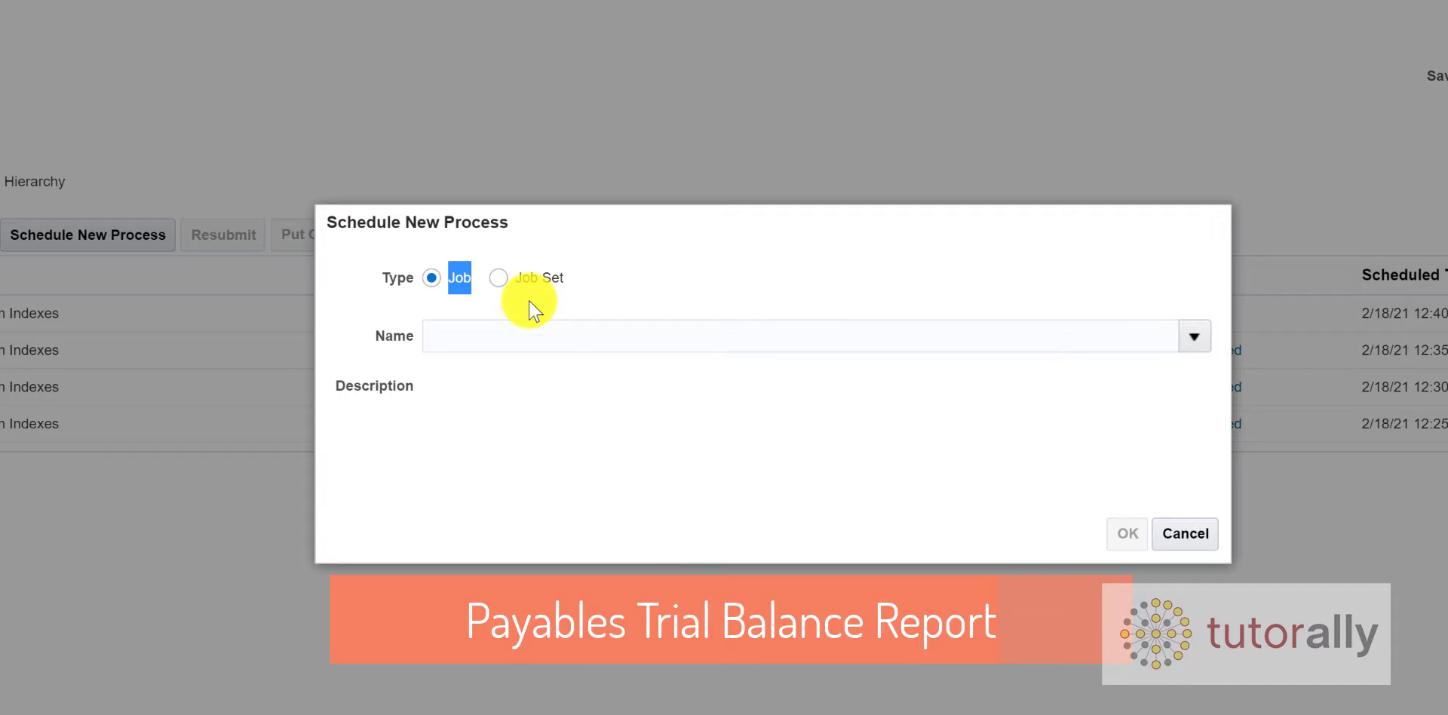
pyautogui.click(519, 338)
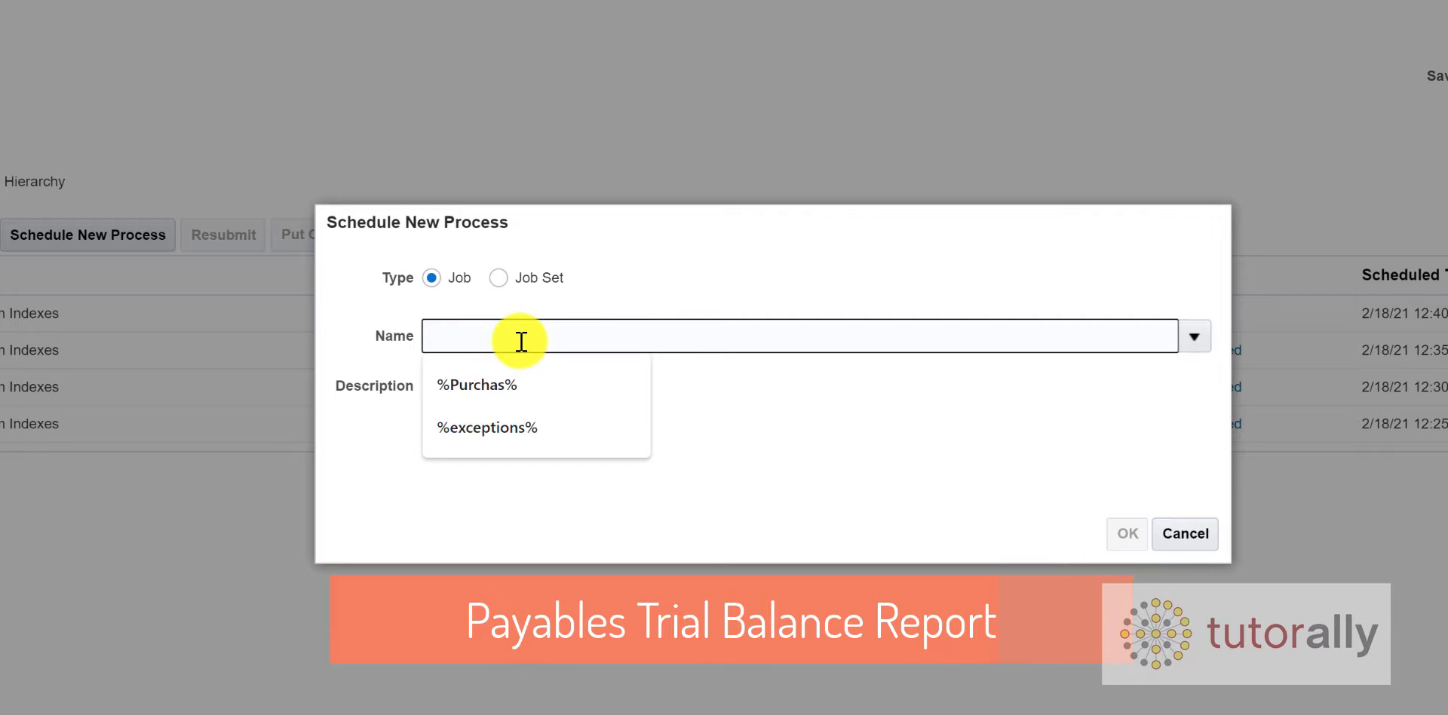
pyautogui.write('Pa')
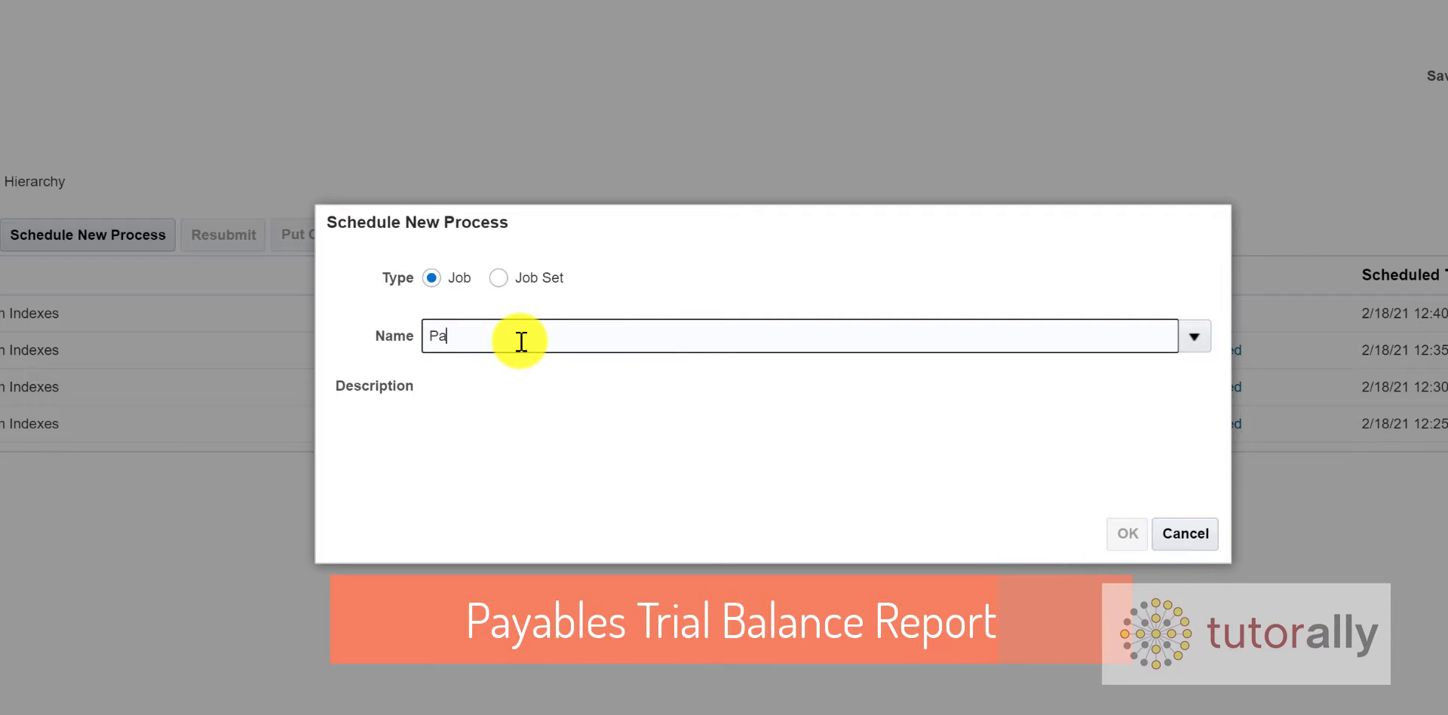
pyautogui.write('yables Trial Balance Report')
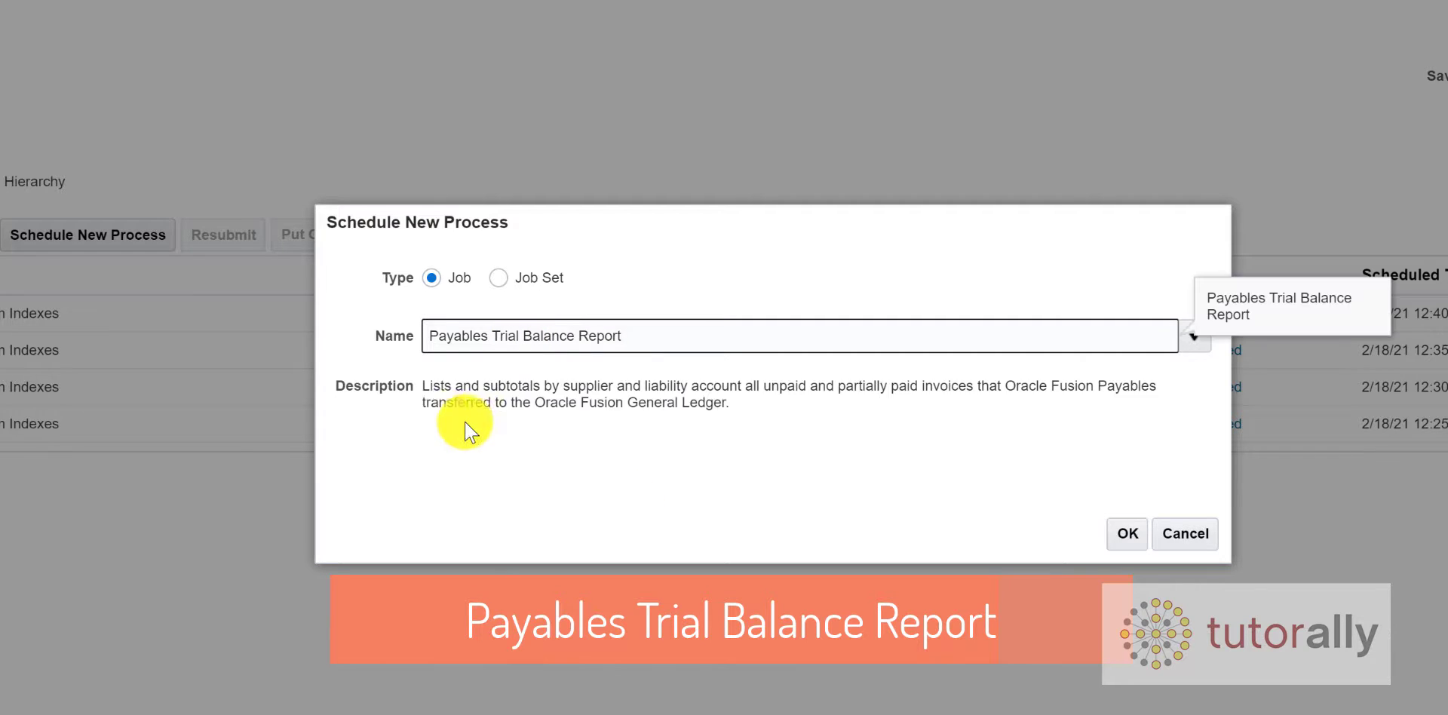
pyautogui.tripleClick(542, 386)
pyautogui.click(615, 411)
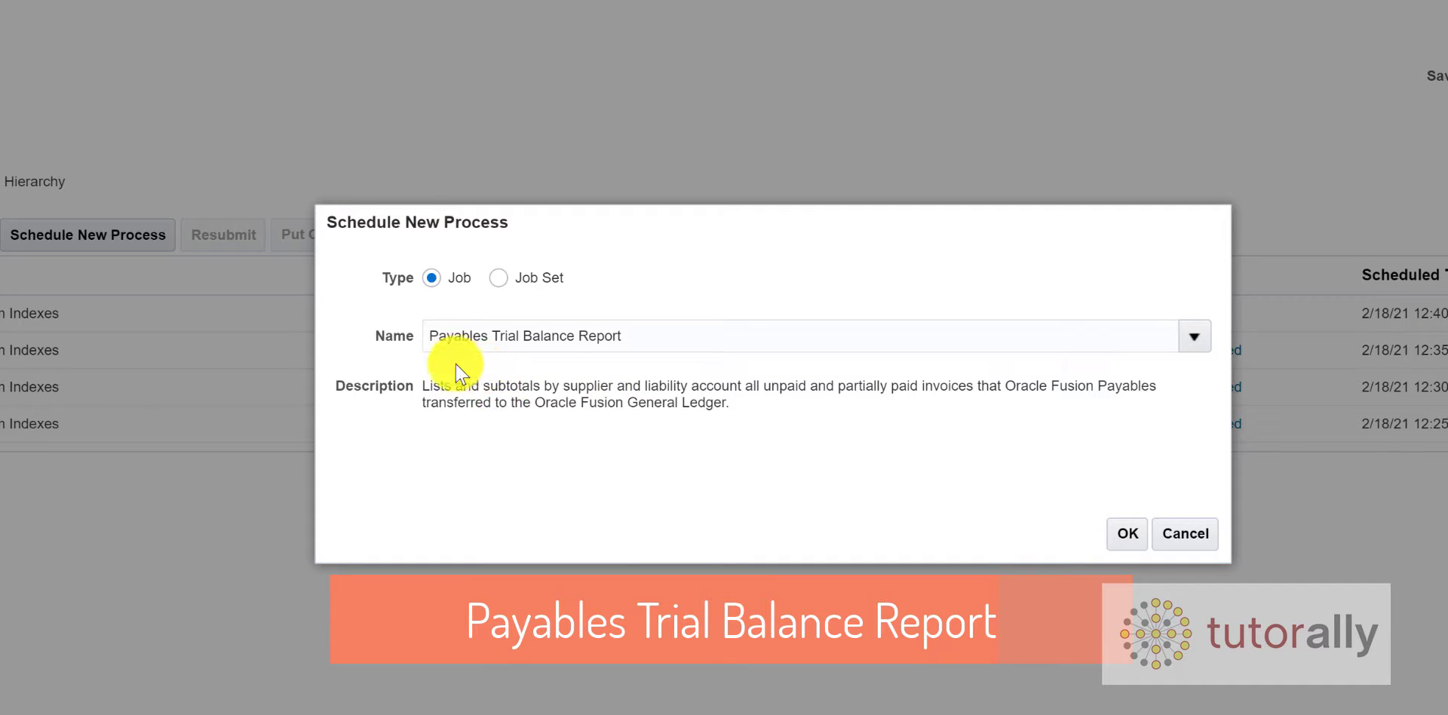
# Shorten the job name to Payables to bring up matching process names, and cancel the selection
pyautogui.click(672, 340)
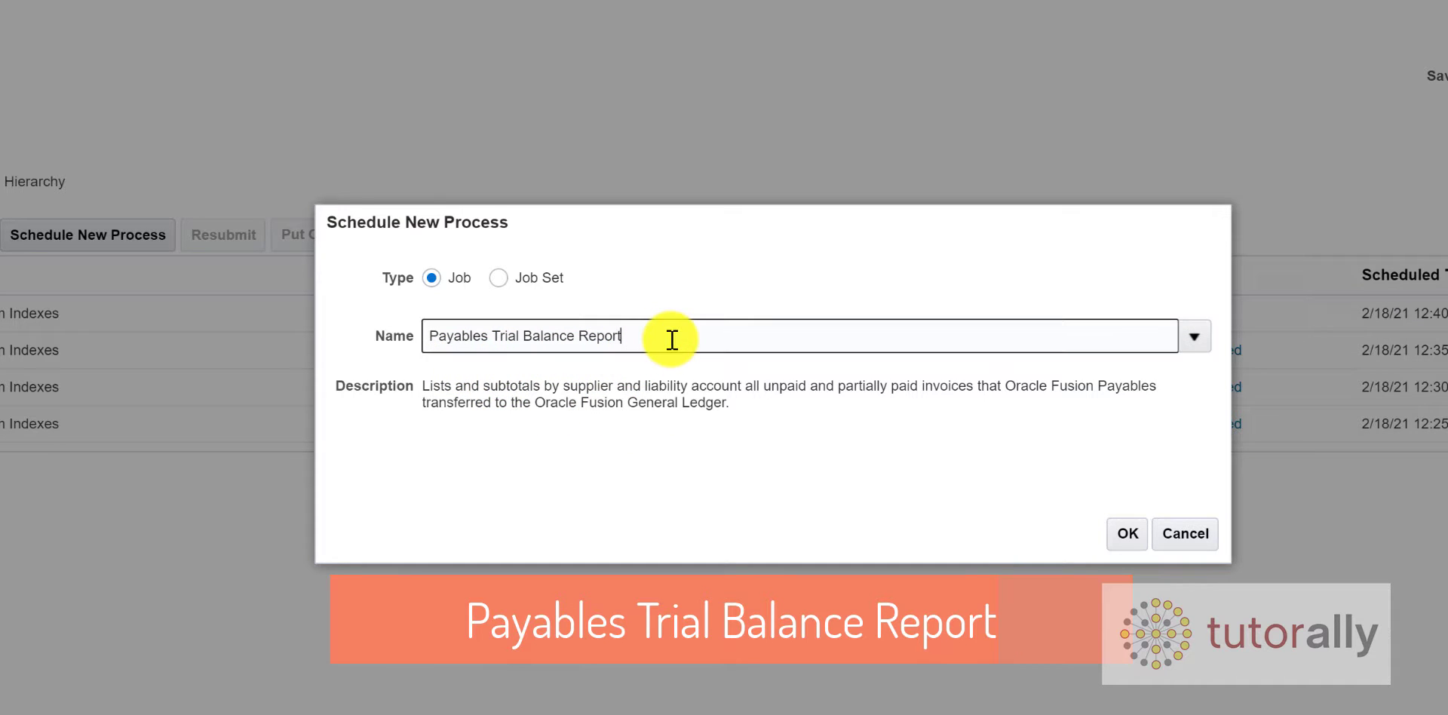
pyautogui.press('BackSpace')
pyautogui.press('BackSpace')
pyautogui.press('BackSpace')
pyautogui.press('BackSpace')
pyautogui.press('BackSpace')
pyautogui.press('BackSpace')
pyautogui.press('BackSpace')
pyautogui.press('BackSpace')
pyautogui.press('BackSpace')
pyautogui.press('BackSpace')
pyautogui.press('BackSpace')
pyautogui.press('BackSpace')
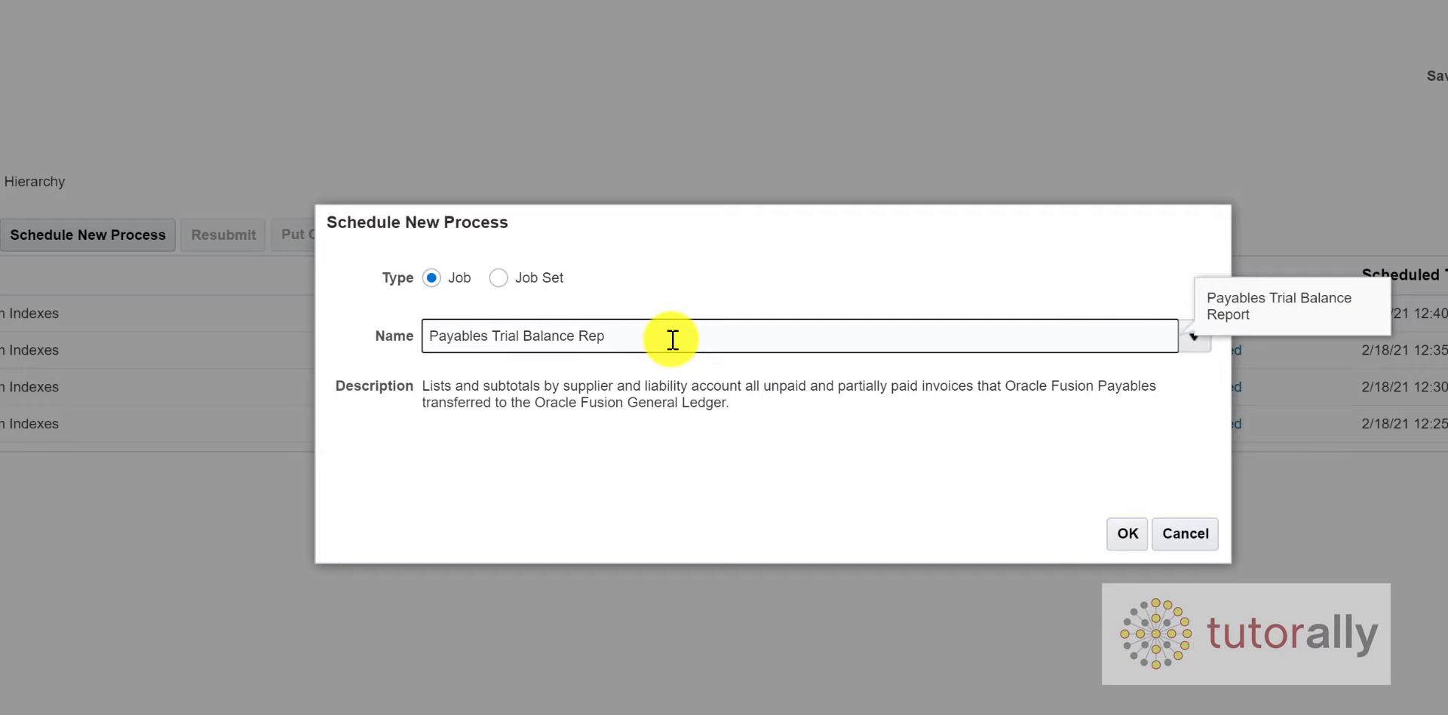
pyautogui.press('BackSpace')
pyautogui.press('BackSpace')
pyautogui.press('BackSpace')
pyautogui.press('BackSpace')
pyautogui.press('BackSpace')
pyautogui.press('BackSpace')
pyautogui.press('BackSpace')
pyautogui.press('BackSpace')
pyautogui.press('Tab')
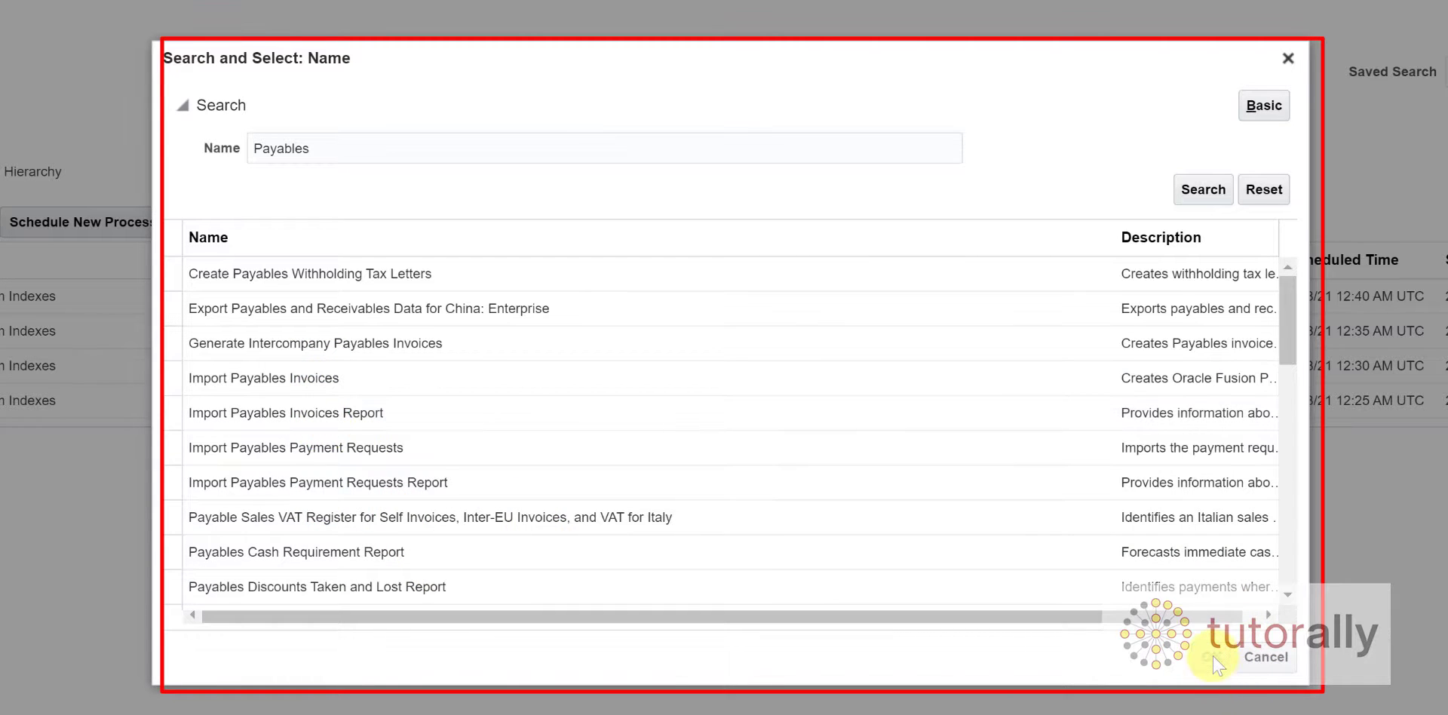
pyautogui.click(1264, 655)
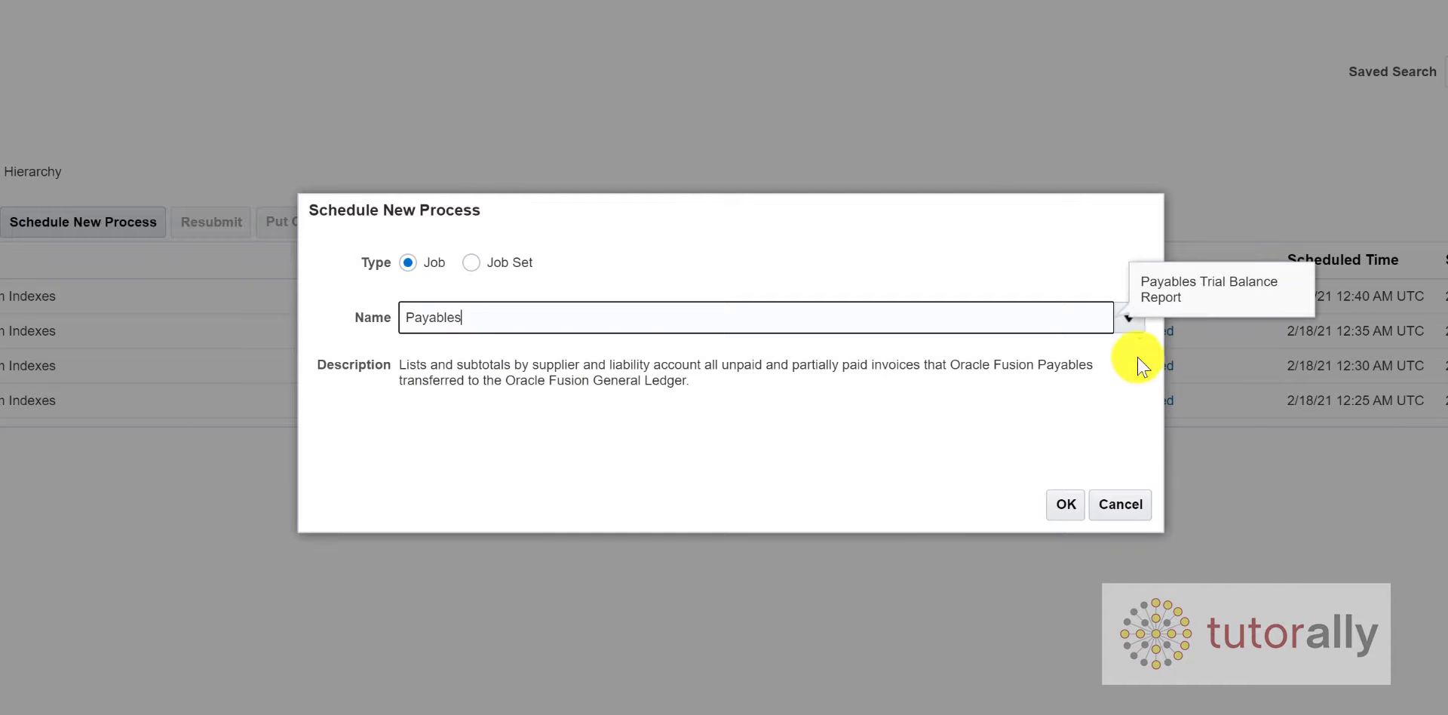
# Open the search for the job name and search for processes matching Payables%
pyautogui.click(1127, 319)
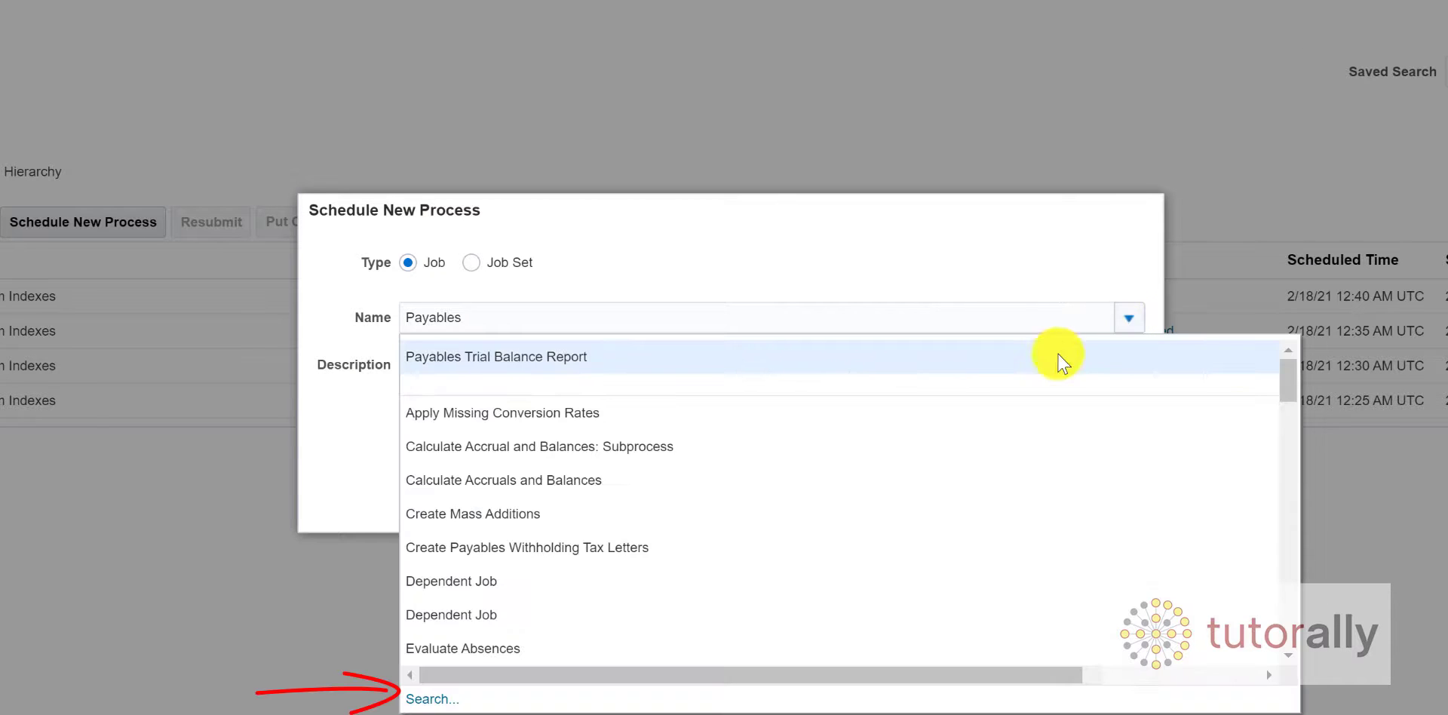
pyautogui.click(423, 701)
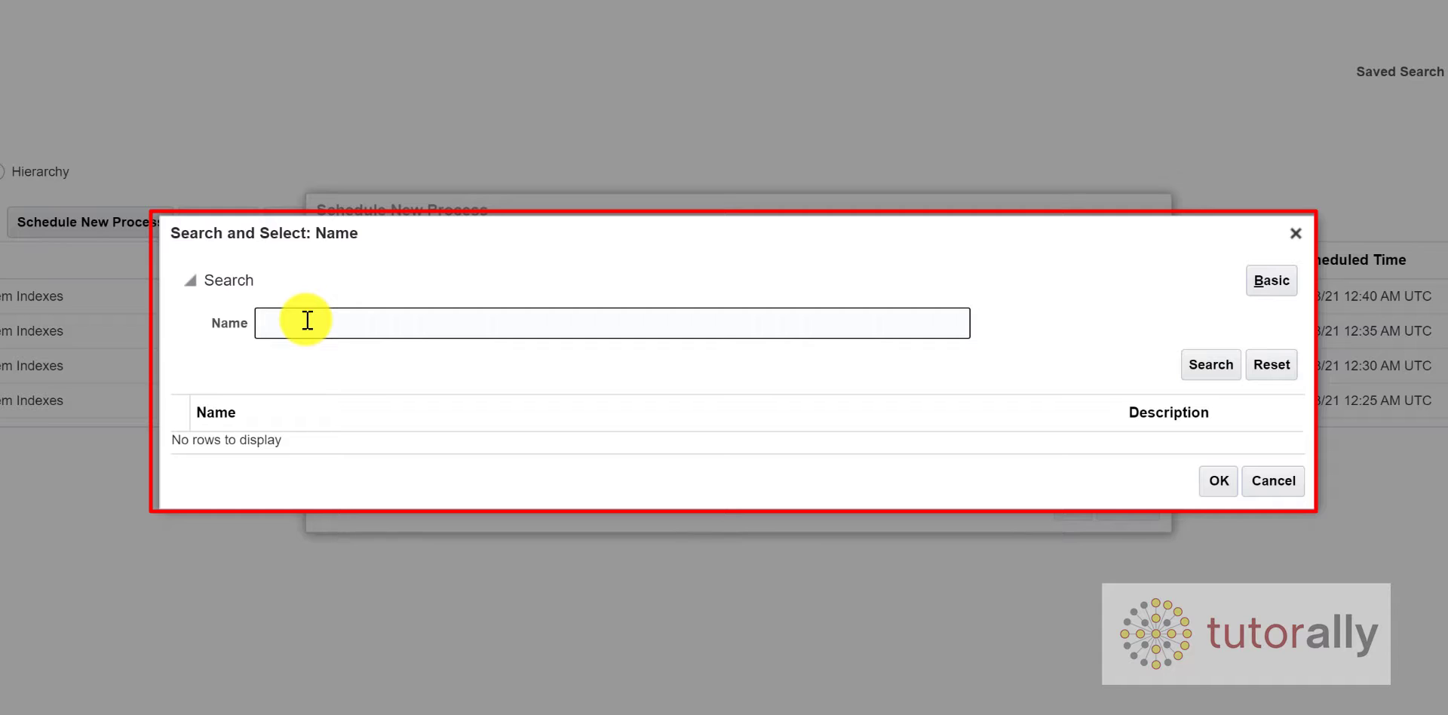
pyautogui.write('Payables Trial Balance Report')
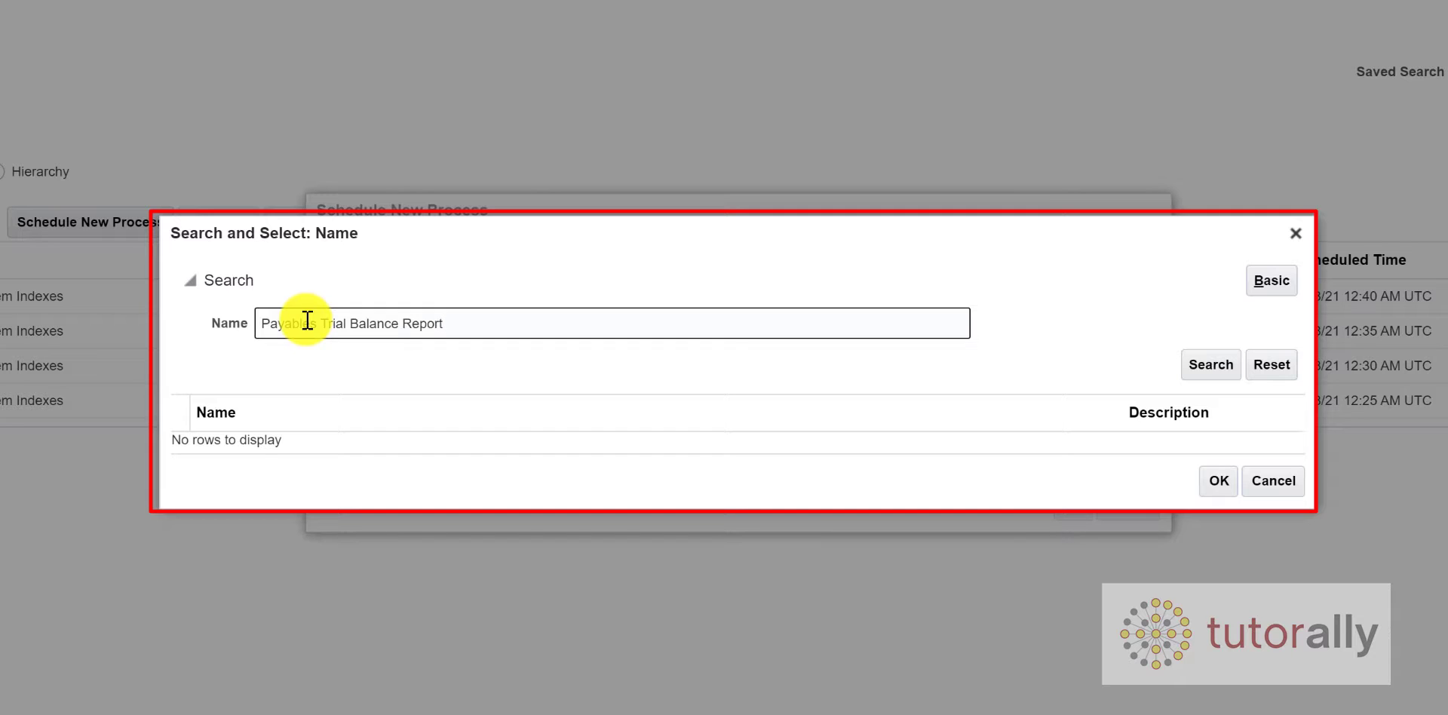
pyautogui.press('BackSpace')
pyautogui.press('BackSpace')
pyautogui.press('BackSpace')
pyautogui.press('BackSpace')
pyautogui.press('BackSpace')
pyautogui.press('BackSpace')
pyautogui.press('BackSpace')
pyautogui.press('BackSpace')
pyautogui.press('BackSpace')
pyautogui.press('BackSpace')
pyautogui.press('BackSpace')
pyautogui.press('BackSpace')
pyautogui.press('BackSpace')
pyautogui.press('BackSpace')
pyautogui.press('BackSpace')
pyautogui.press('BackSpace')
pyautogui.press('BackSpace')
pyautogui.press('BackSpace')
pyautogui.press('BackSpace')
pyautogui.press('BackSpace')
pyautogui.press('BackSpace')
pyautogui.write('%')
pyautogui.click(1208, 366)
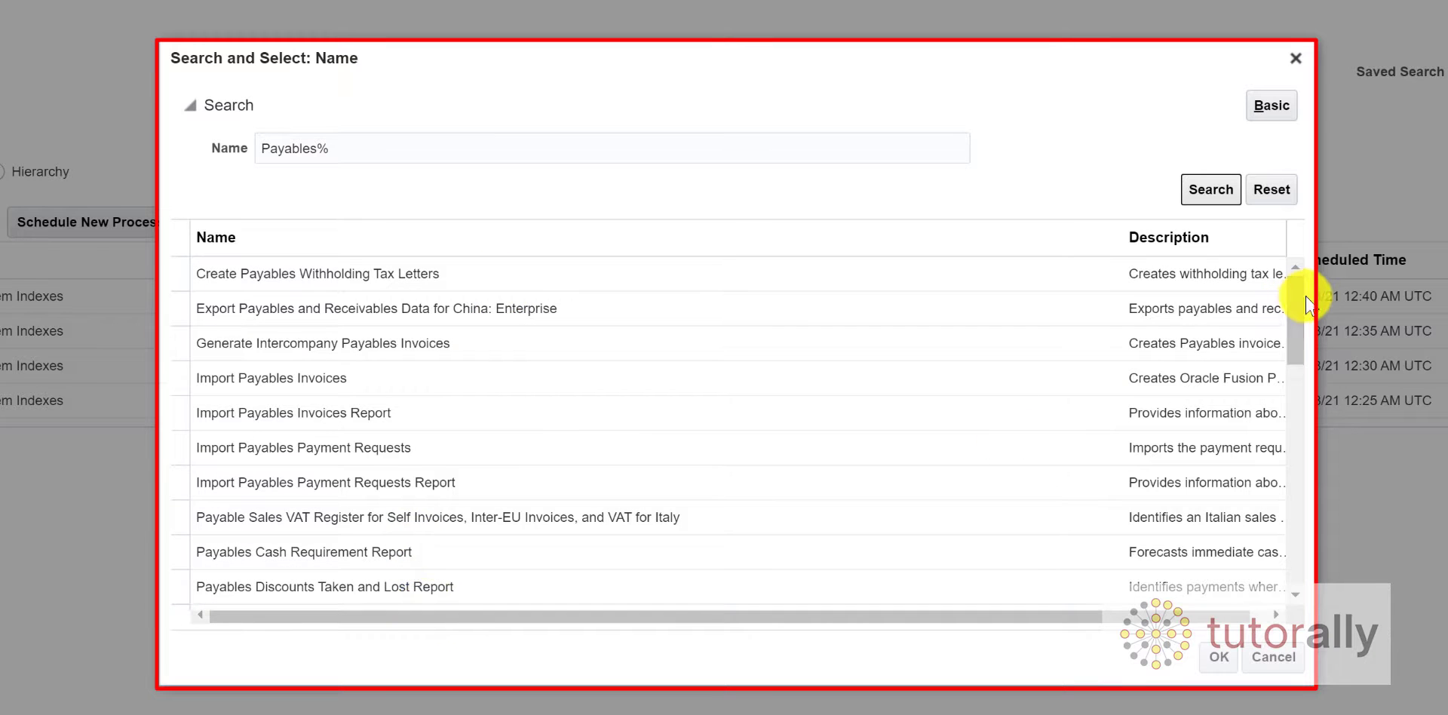
# Refine the name search to Payables%trial, choose Payables Trial Balance Report, and confirm it as the job to schedule
pyautogui.moveTo(1300, 302); pyautogui.dragTo(1308, 283)
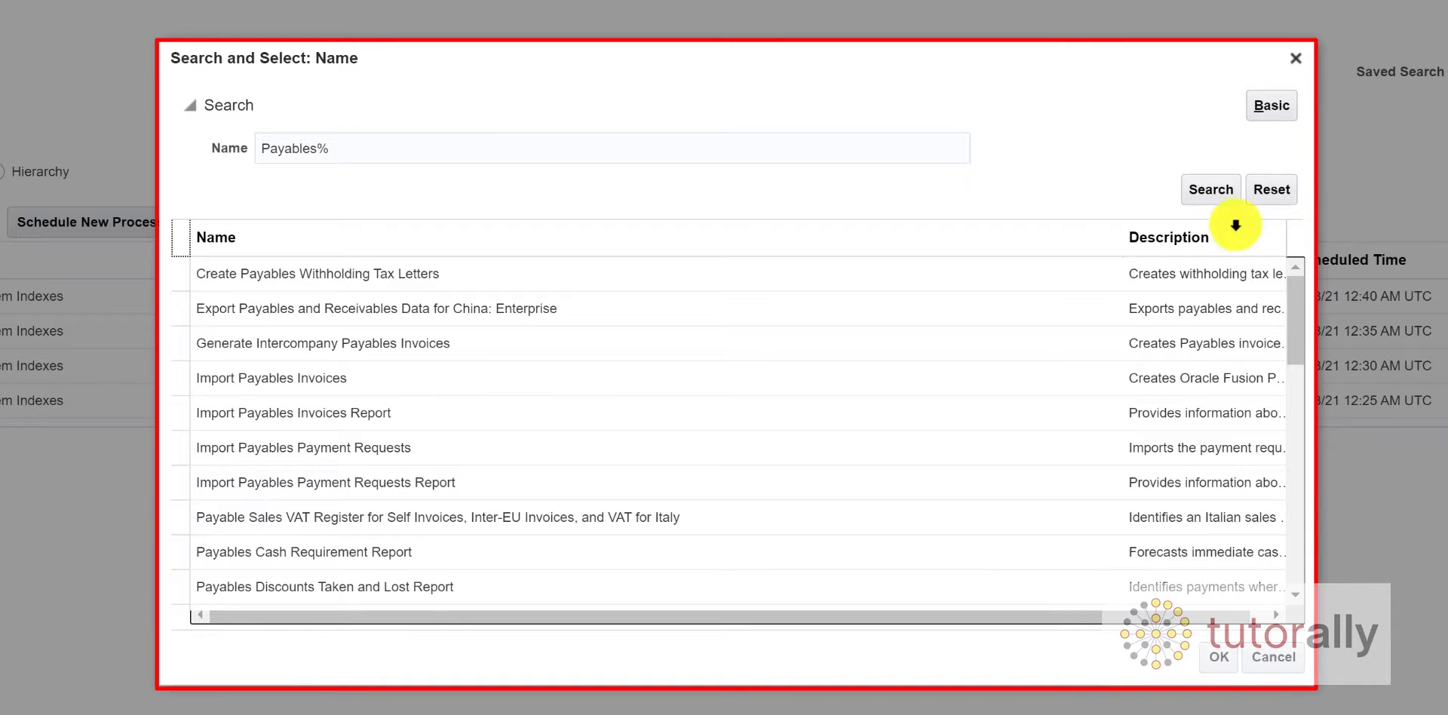
pyautogui.doubleClick(440, 148)
pyautogui.click(469, 152)
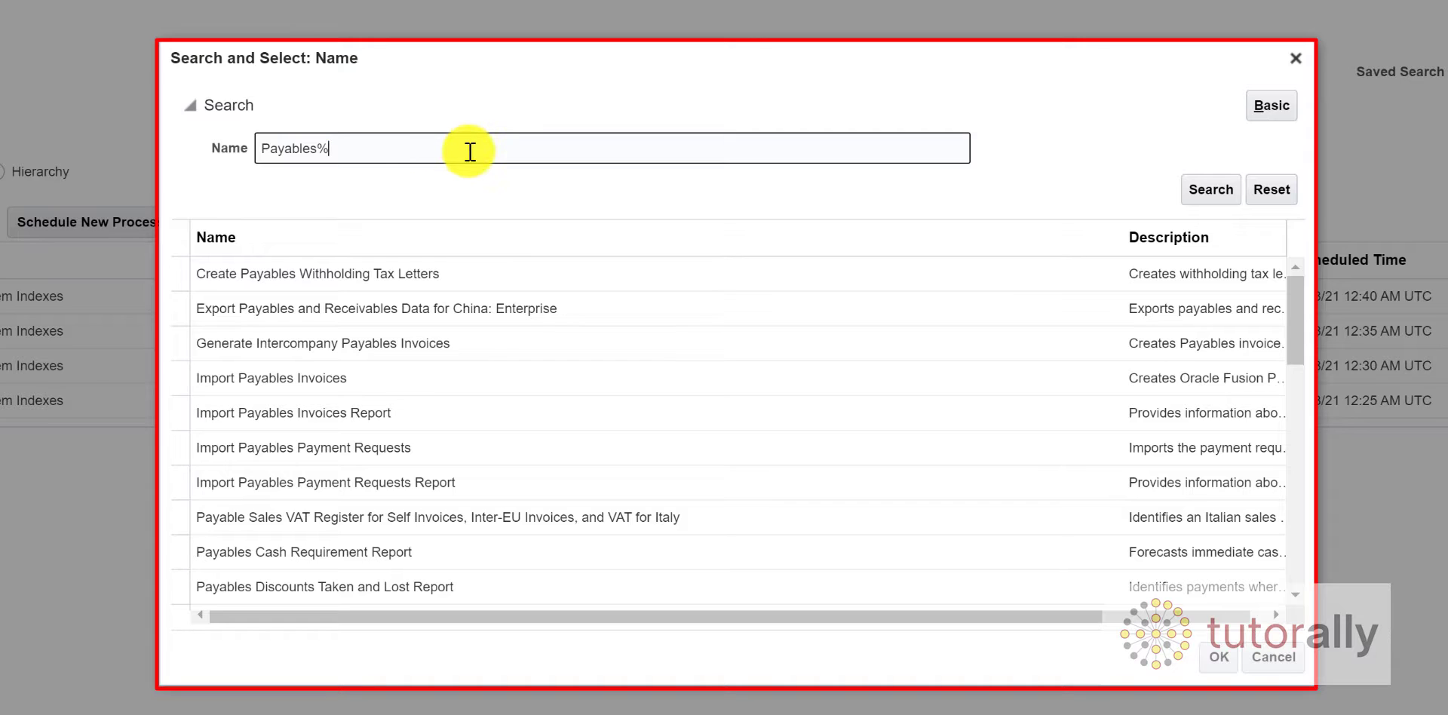
pyautogui.write('trial')
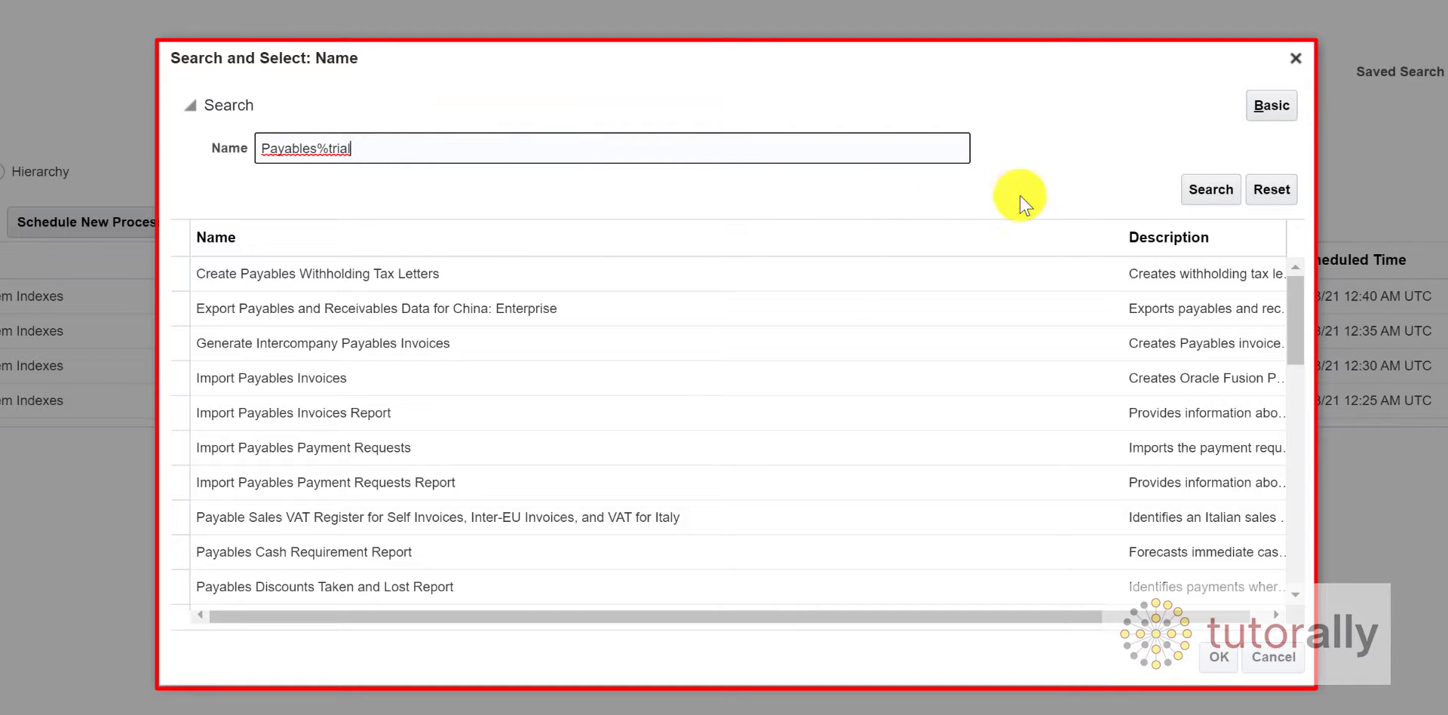
pyautogui.press('Tab')
pyautogui.press('Return')
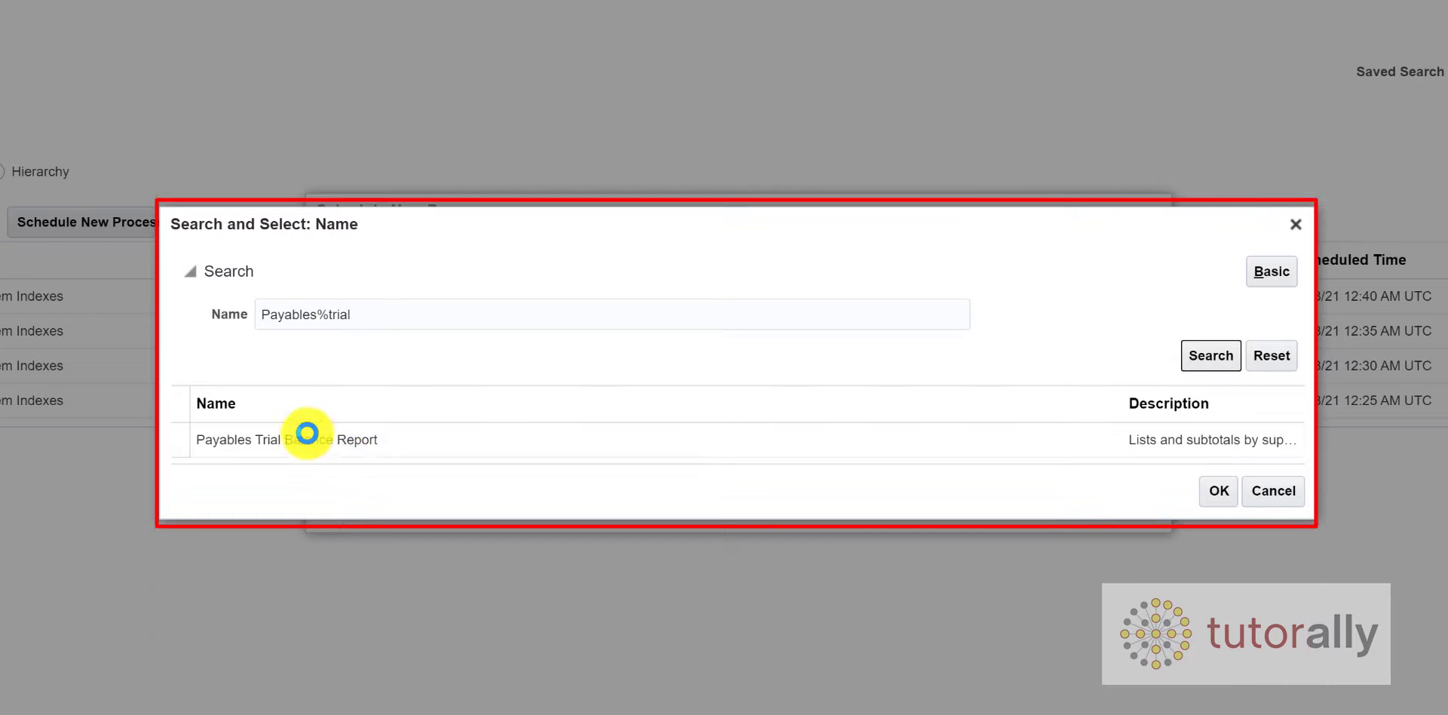
pyautogui.click(255, 440)
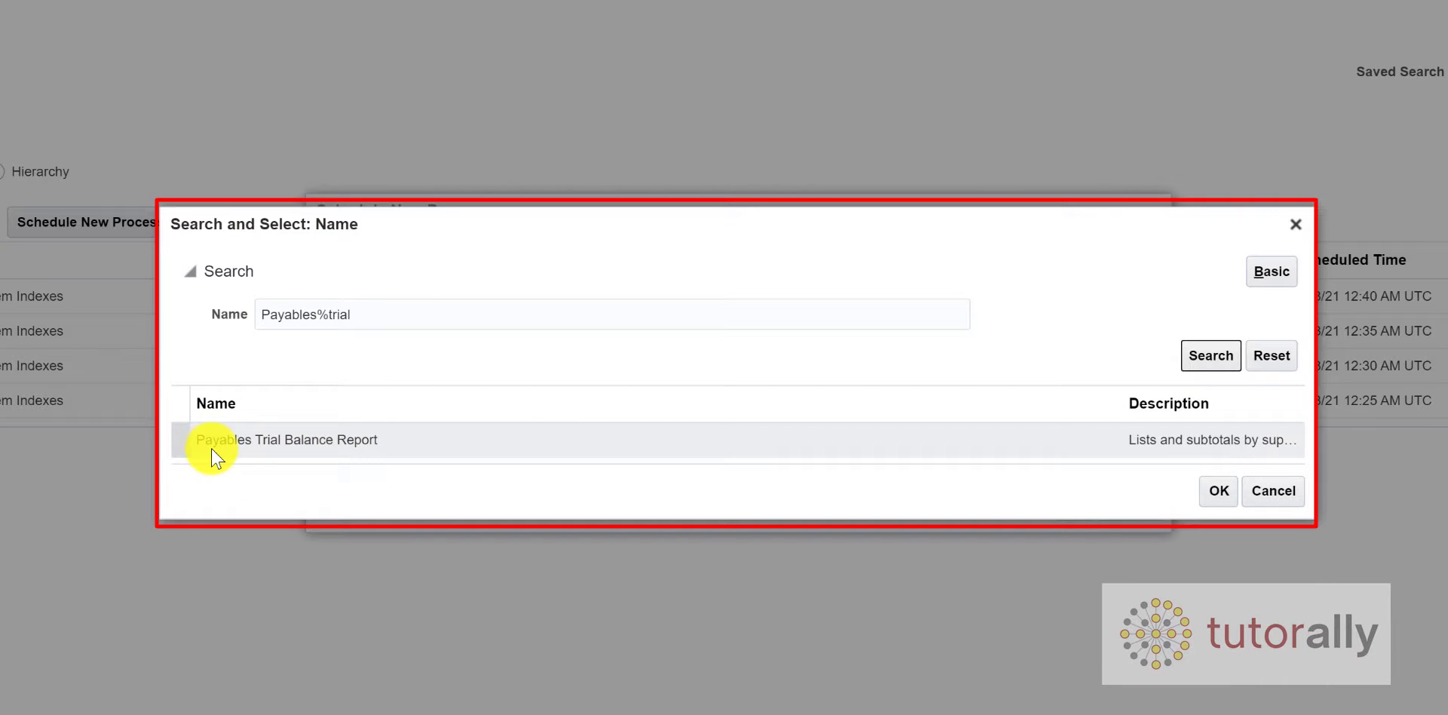
pyautogui.click(234, 440)
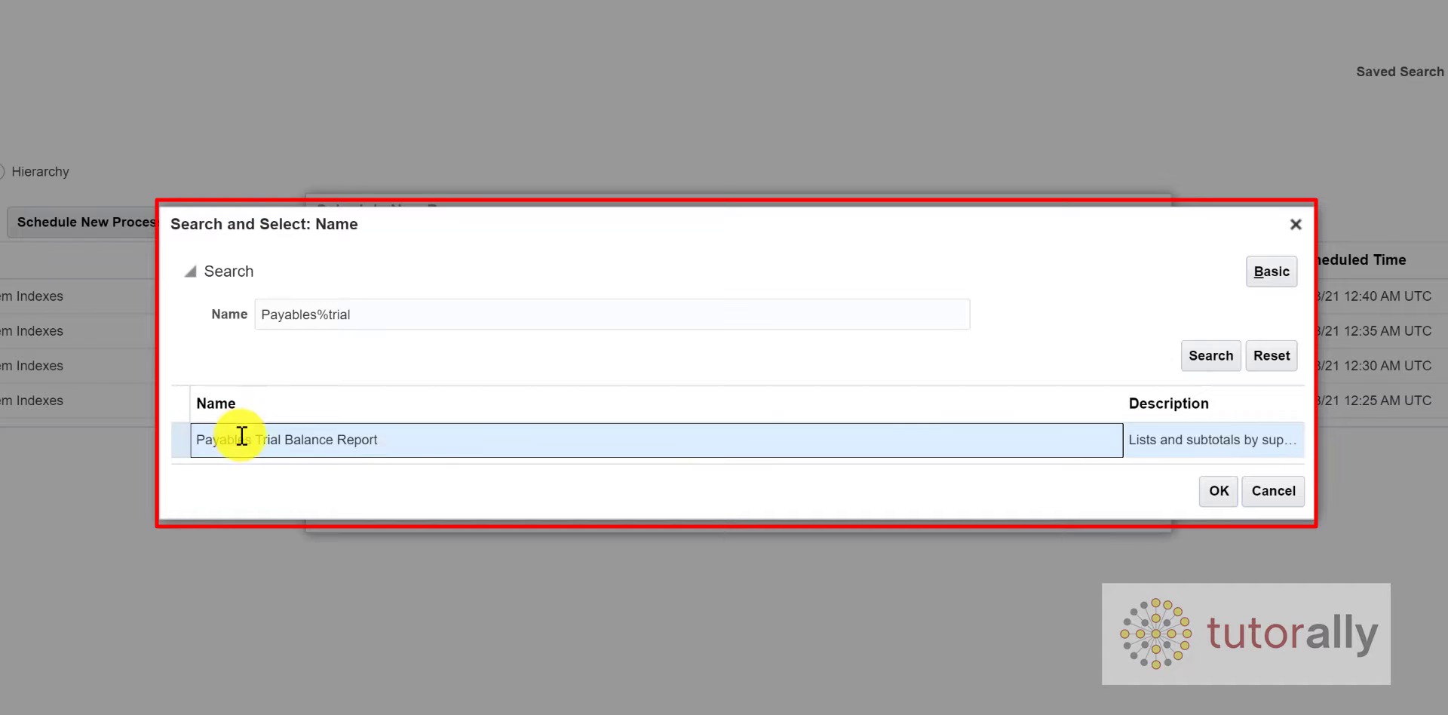
pyautogui.click(1219, 501)
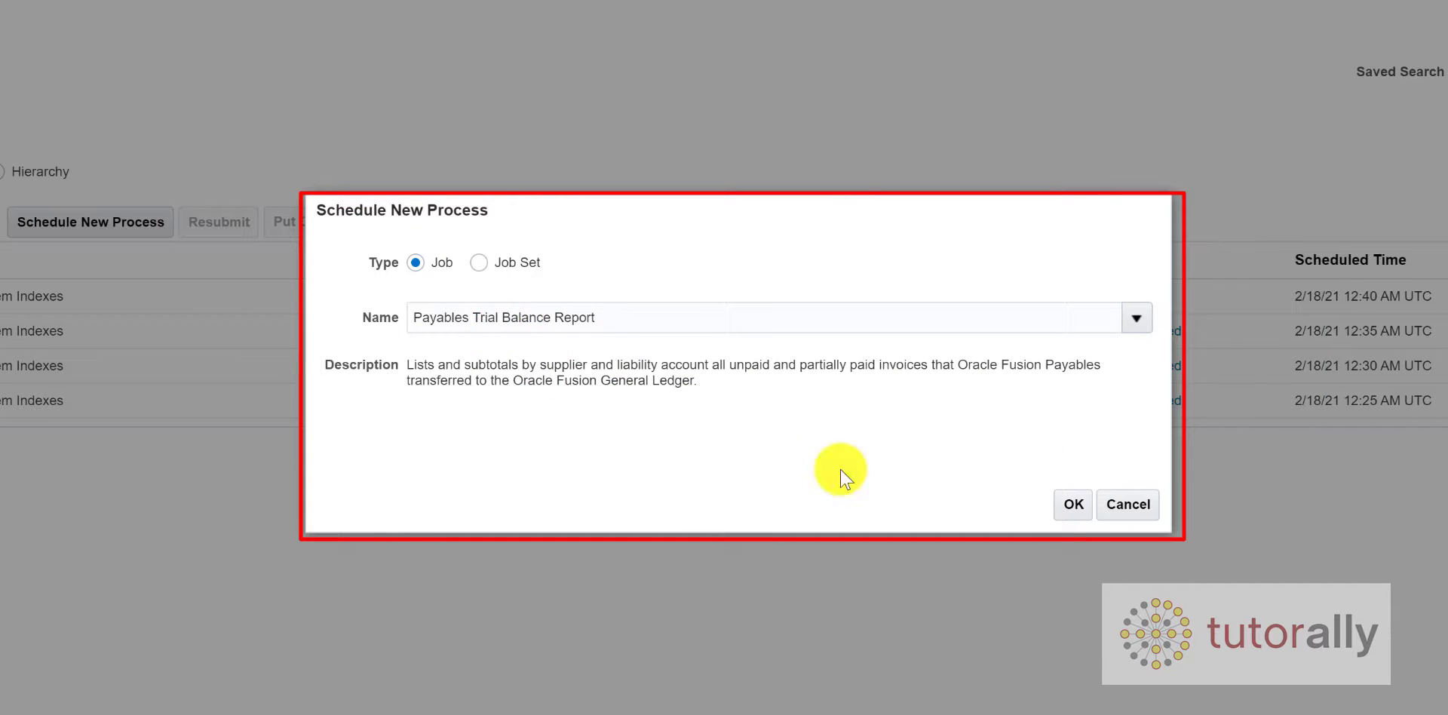
pyautogui.click(1076, 507)
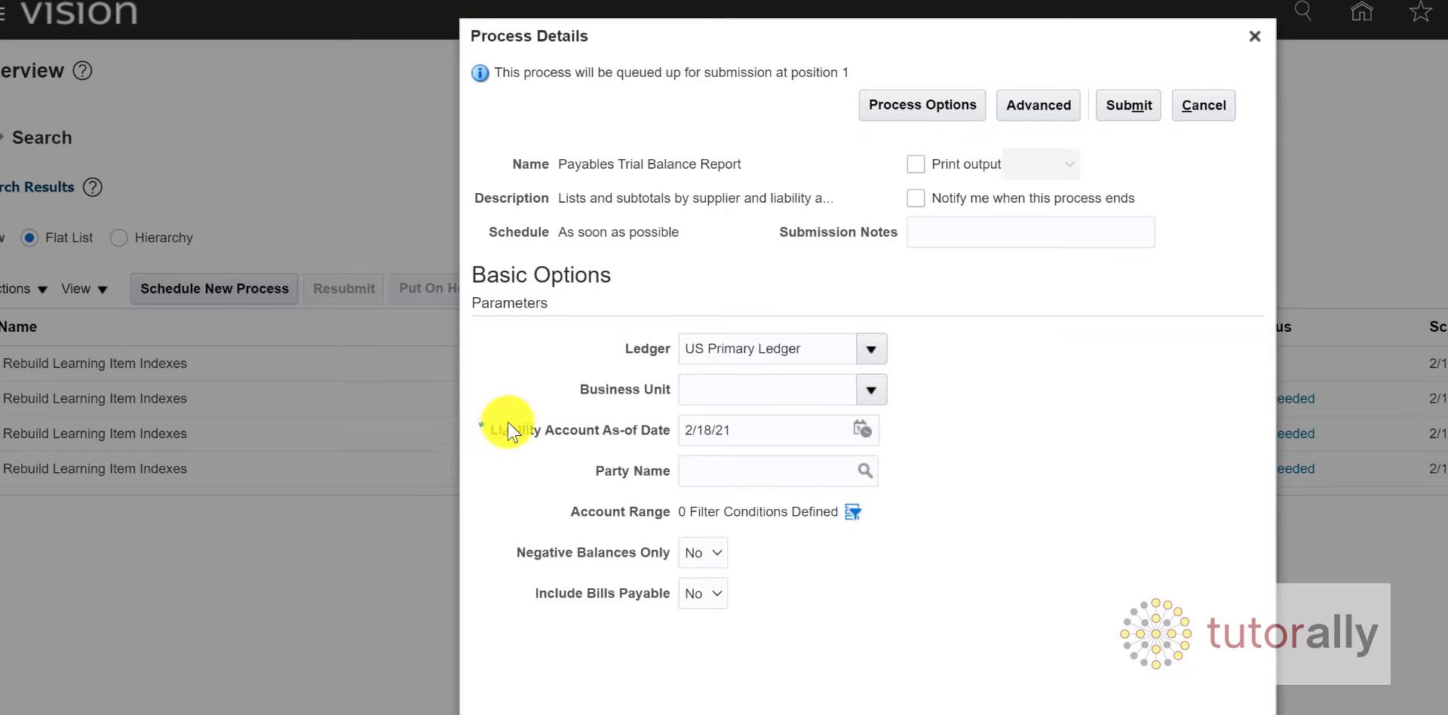
# Switch the process details from basic to advanced options
pyautogui.moveTo(555, 428); pyautogui.dragTo(598, 451)
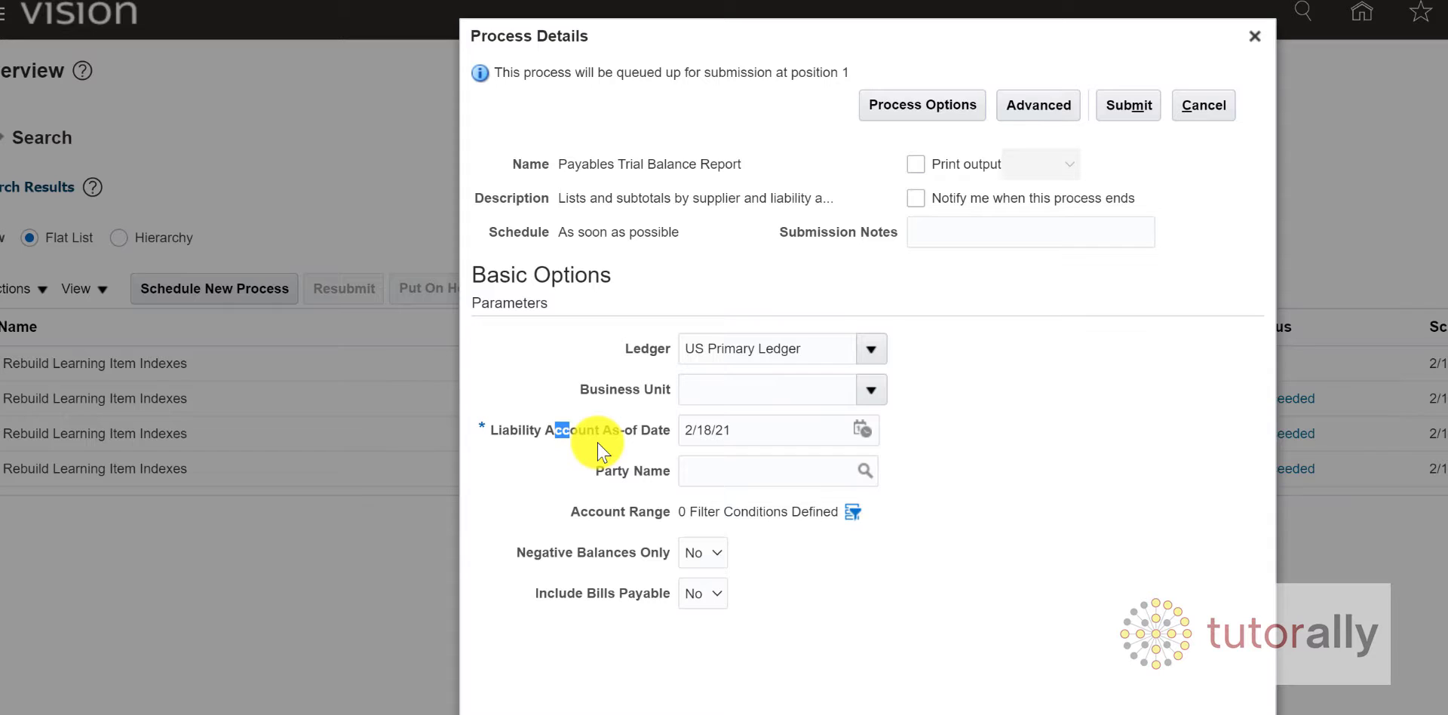
pyautogui.click(920, 291)
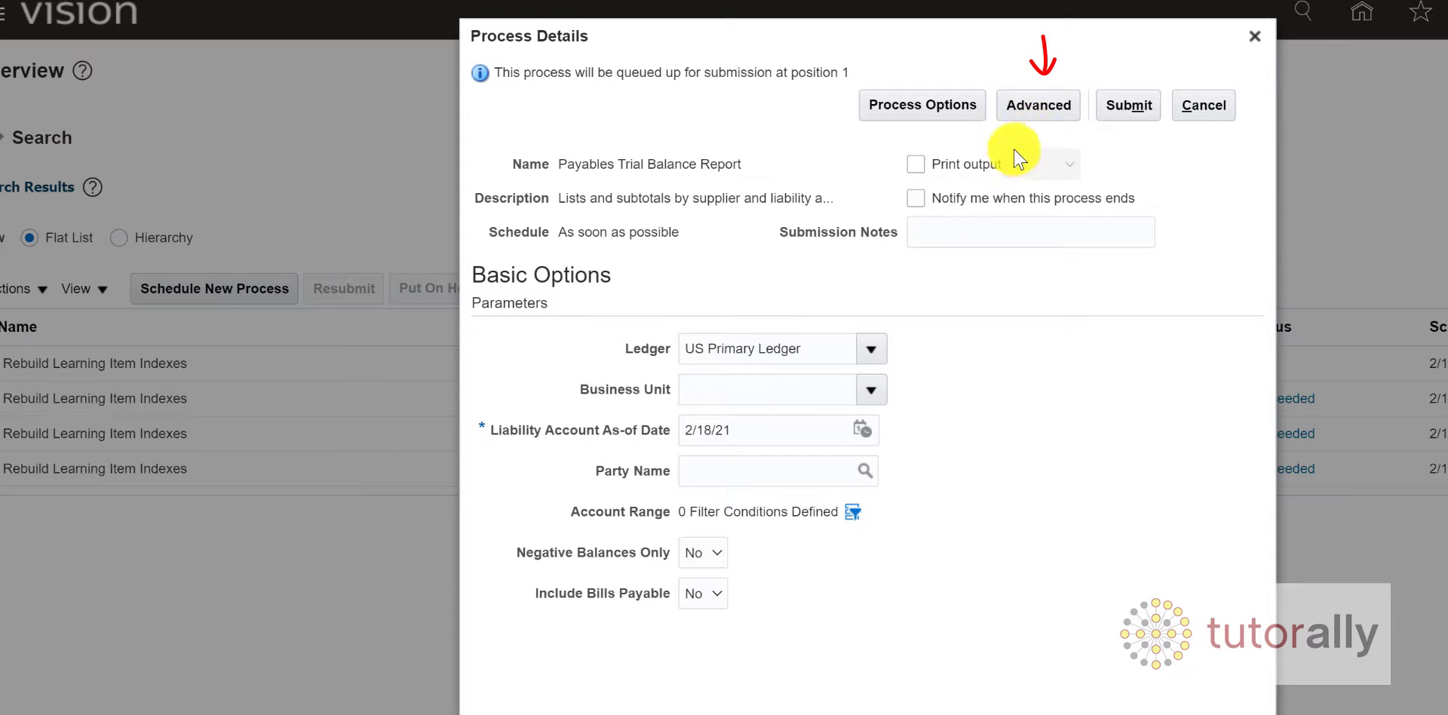
pyautogui.click(1040, 107)
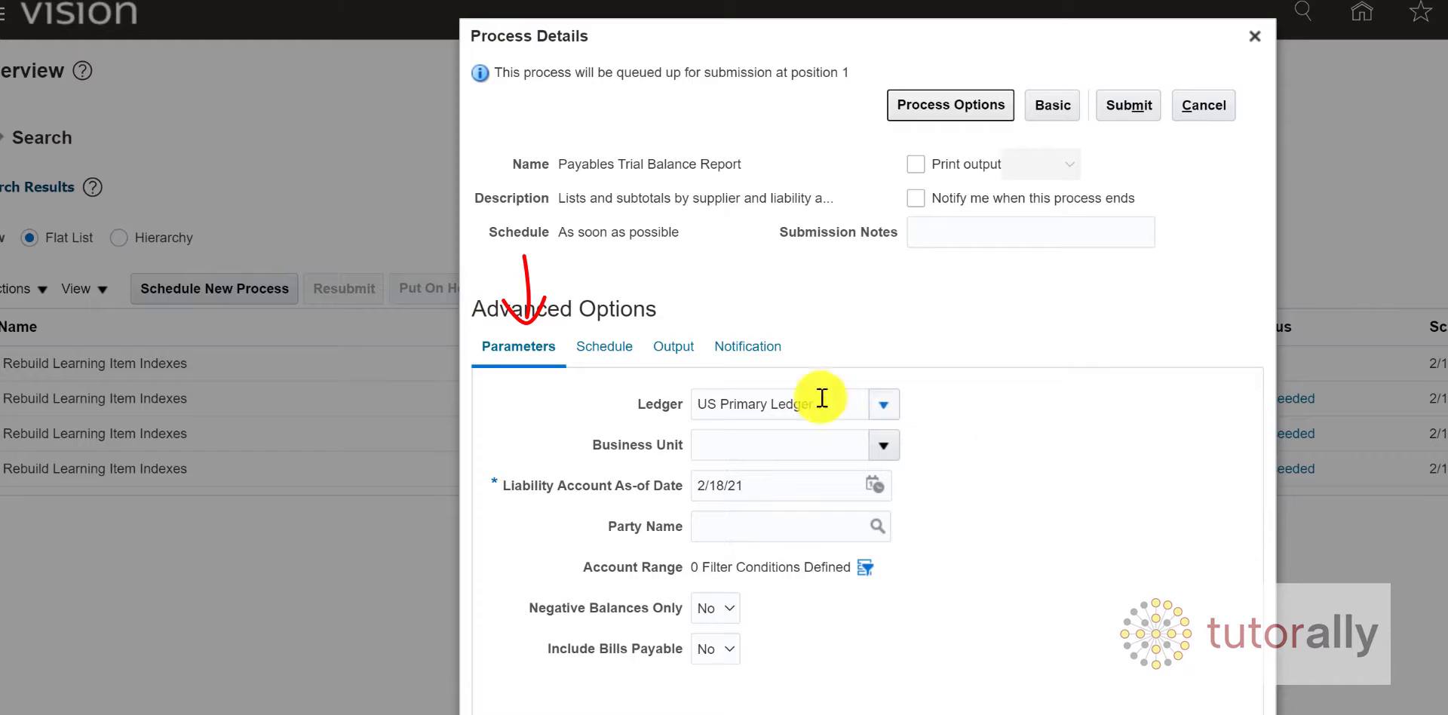
# Set the run to Using a schedule, review the frequency choices, and set it back to As soon as possible
pyautogui.click(614, 351)
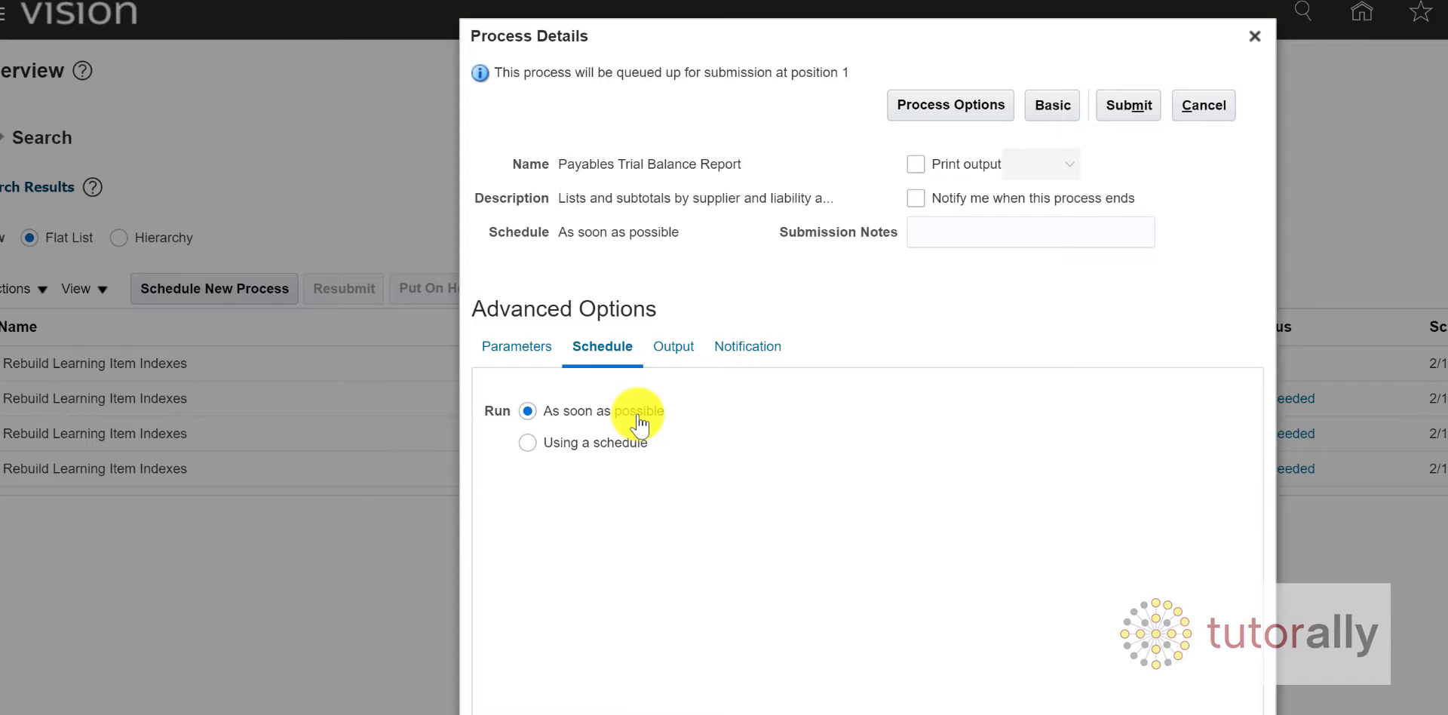
pyautogui.click(527, 445)
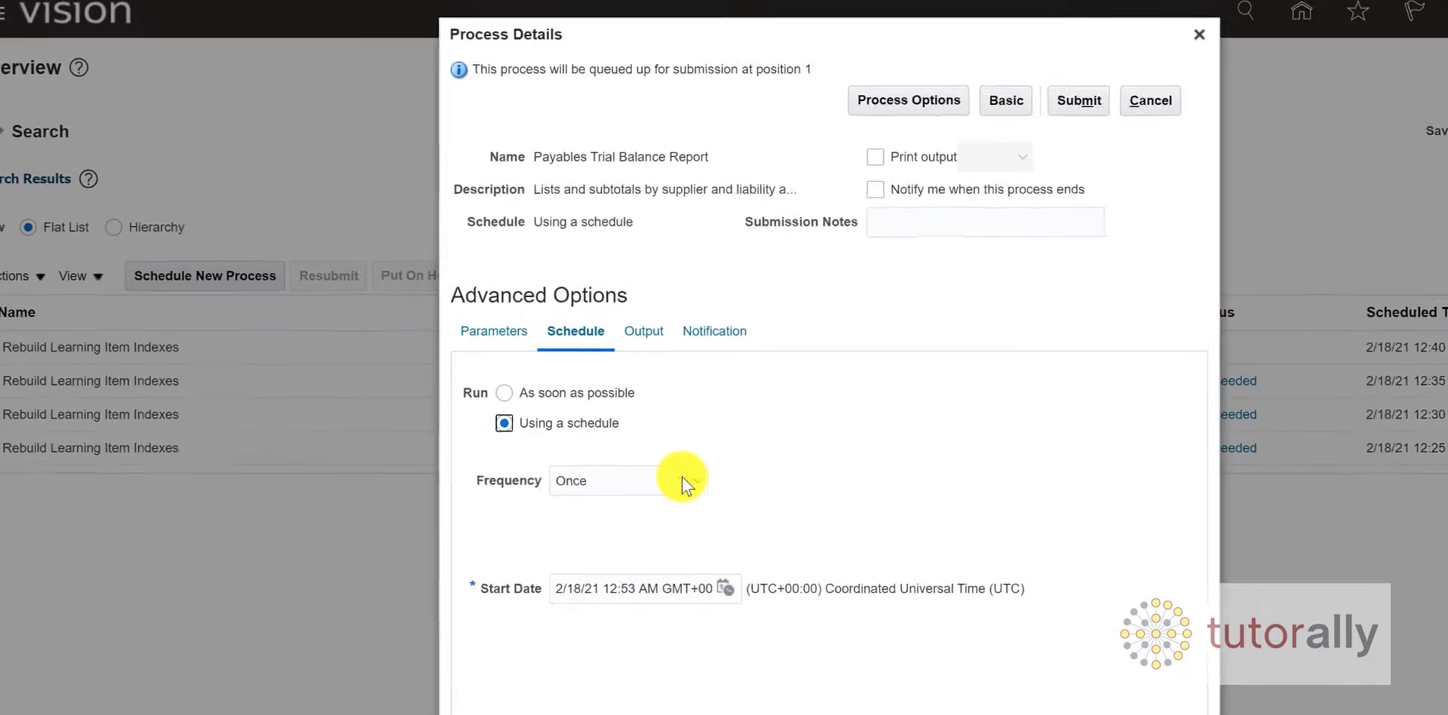
pyautogui.click(663, 456)
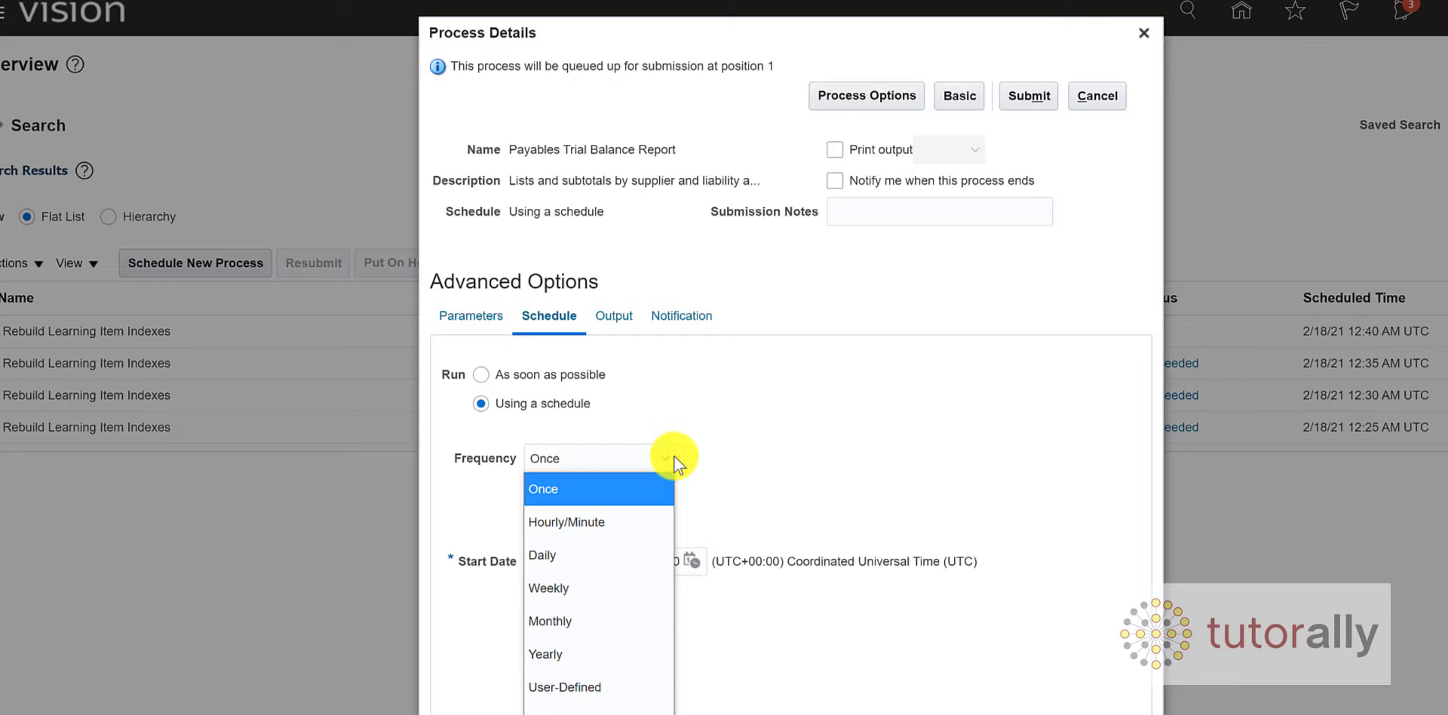
pyautogui.click(786, 441)
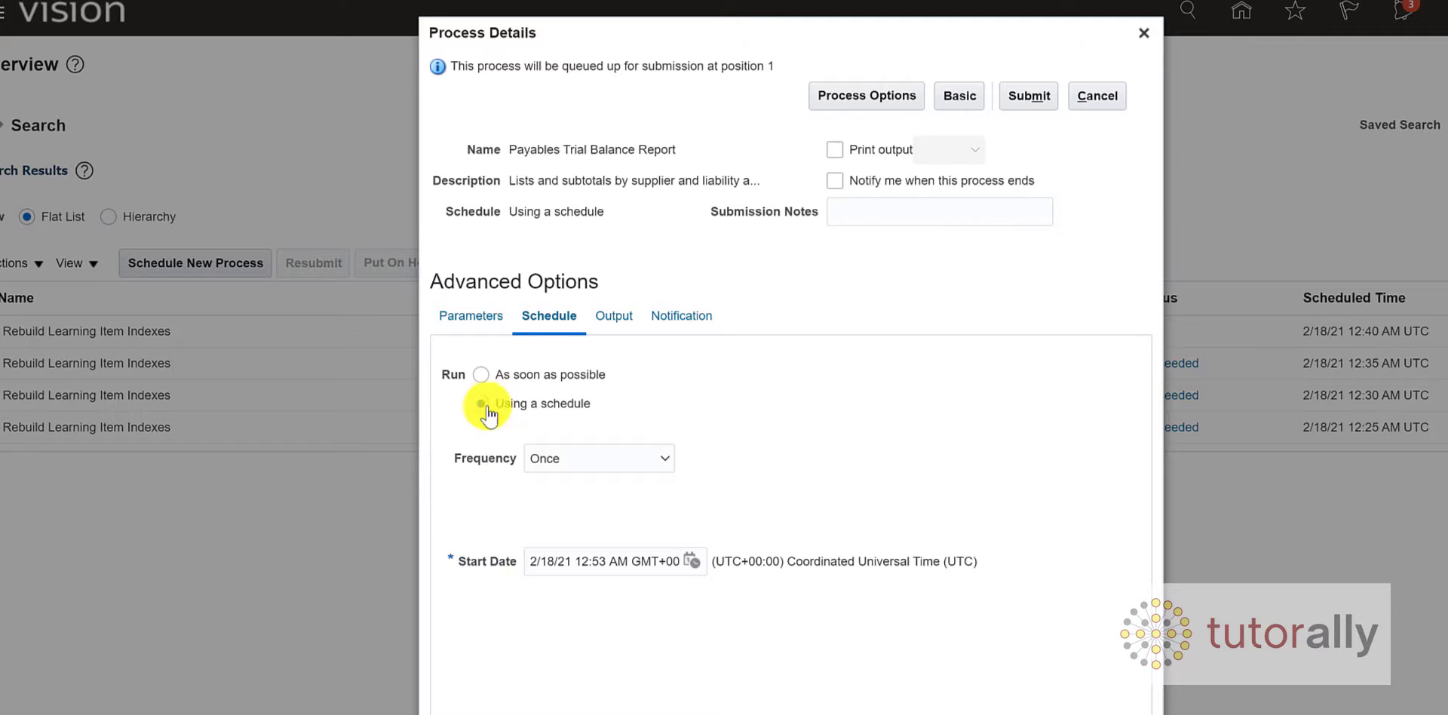
pyautogui.click(481, 375)
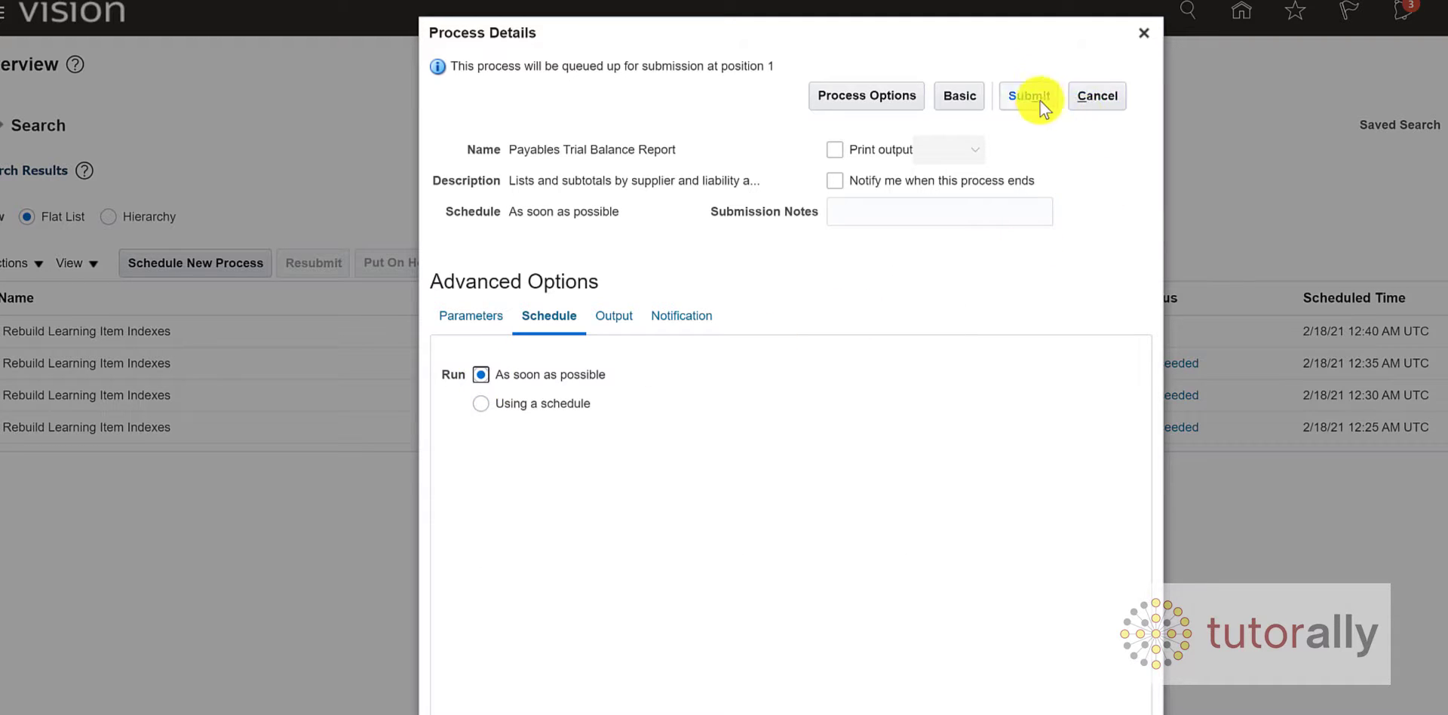
# Return to the report's parameters and submit the process
pyautogui.click(489, 318)
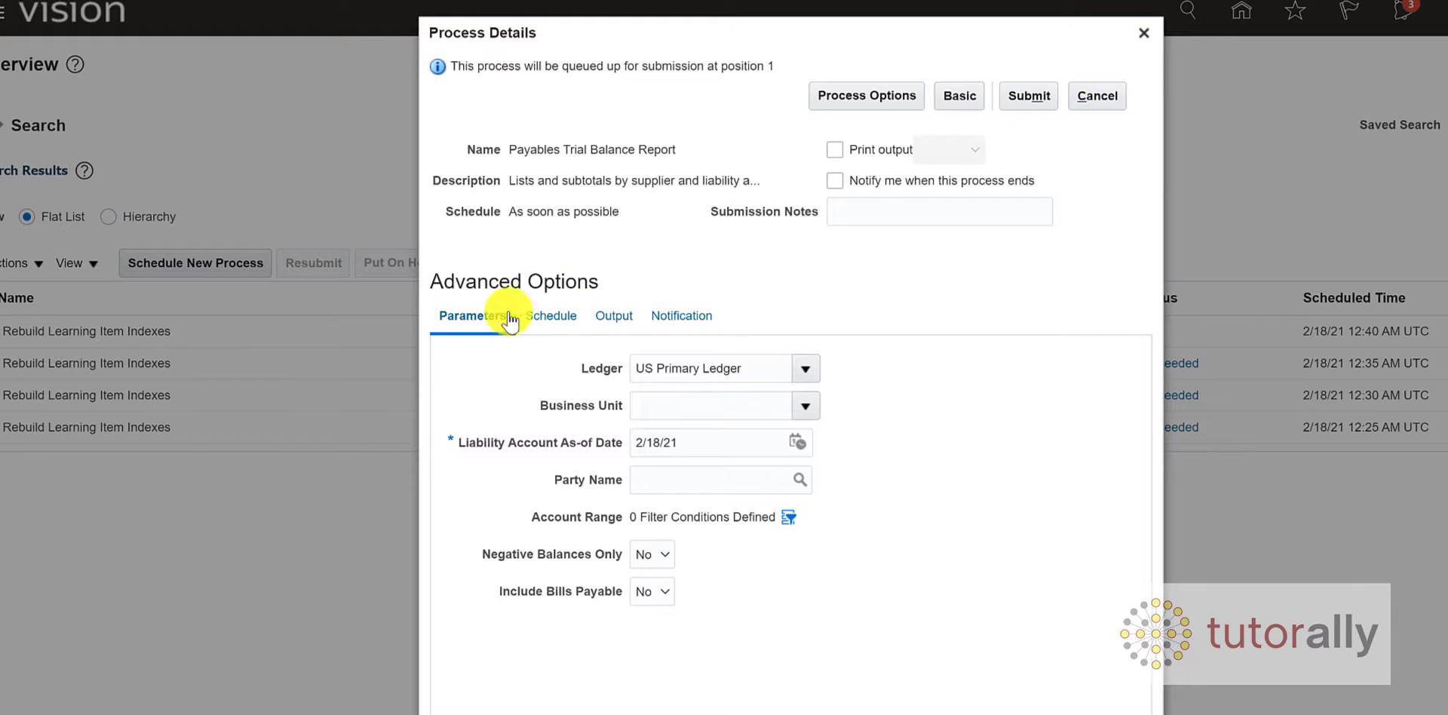
pyautogui.click(1029, 97)
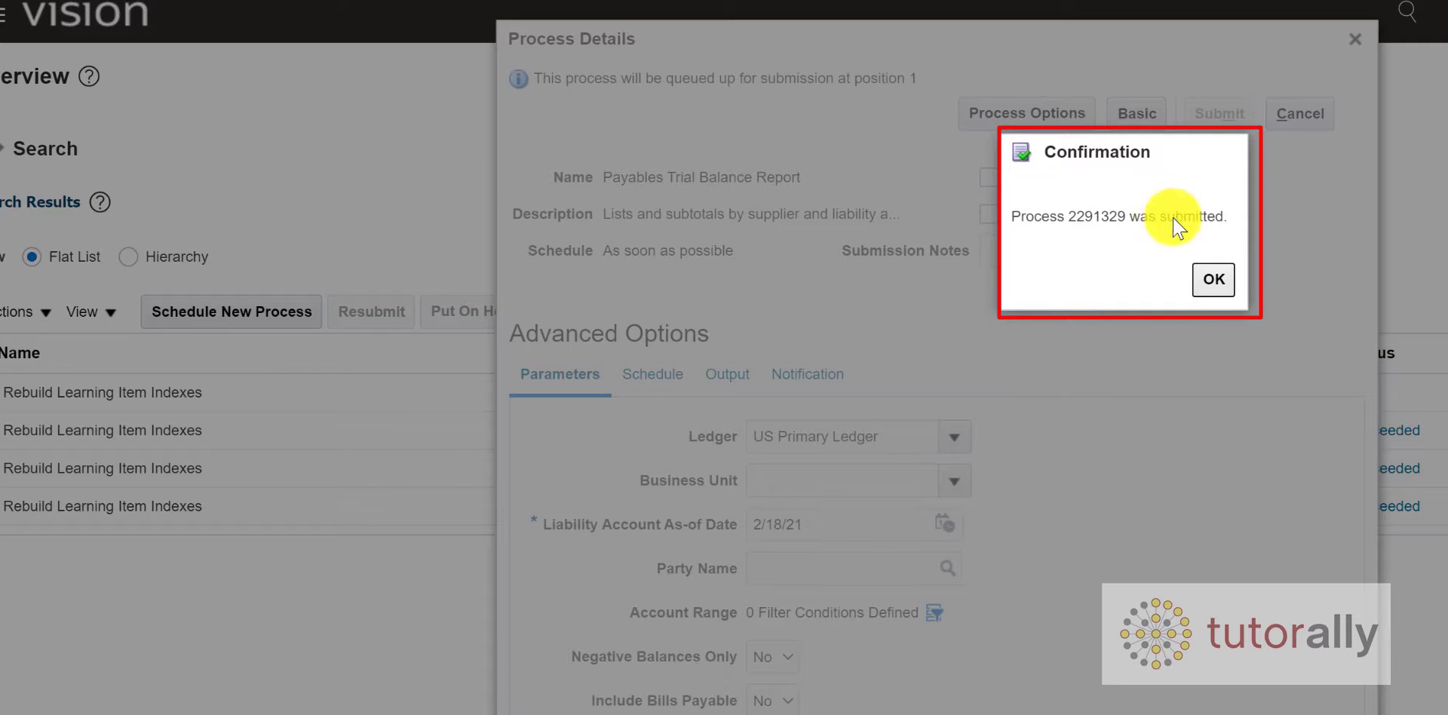
# Acknowledge the submission, refresh the process list, and show the details of the submitted Payables Trial Balance Report
pyautogui.click(1207, 277)
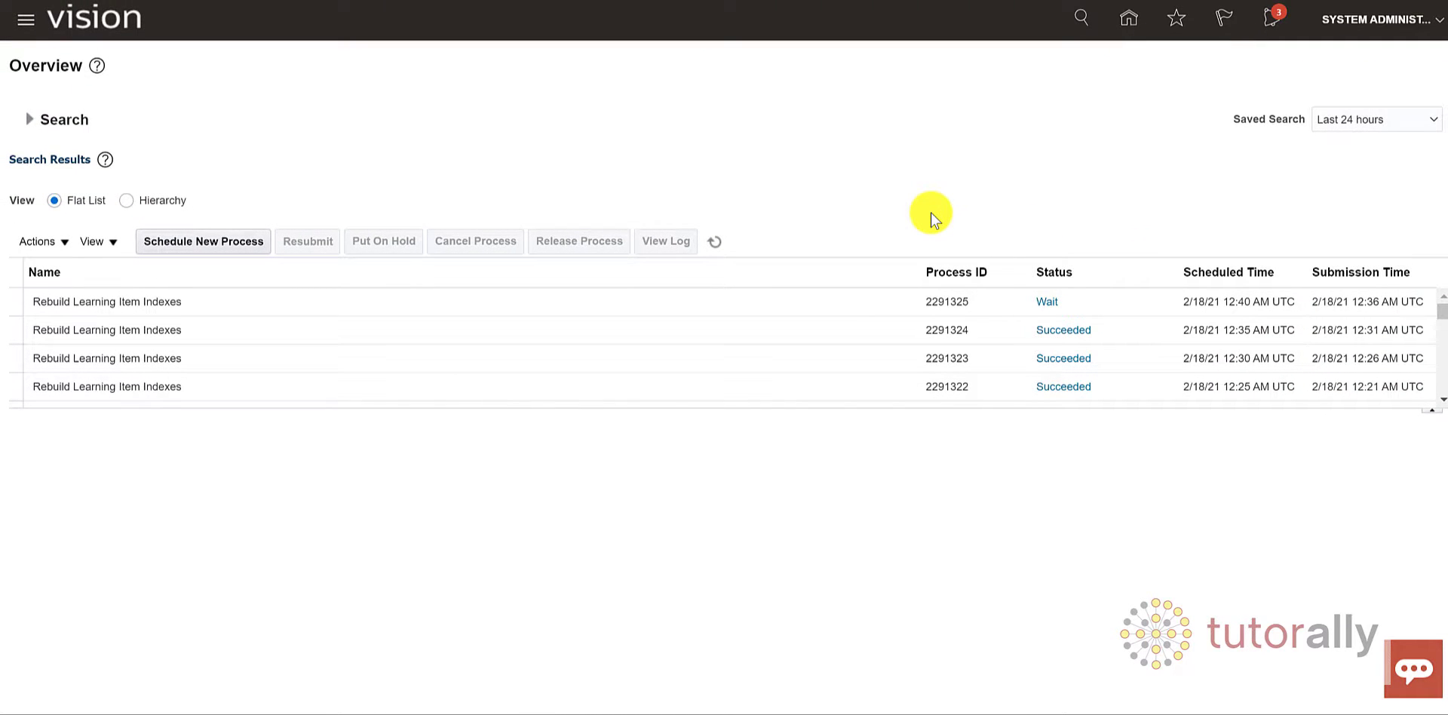
pyautogui.click(717, 243)
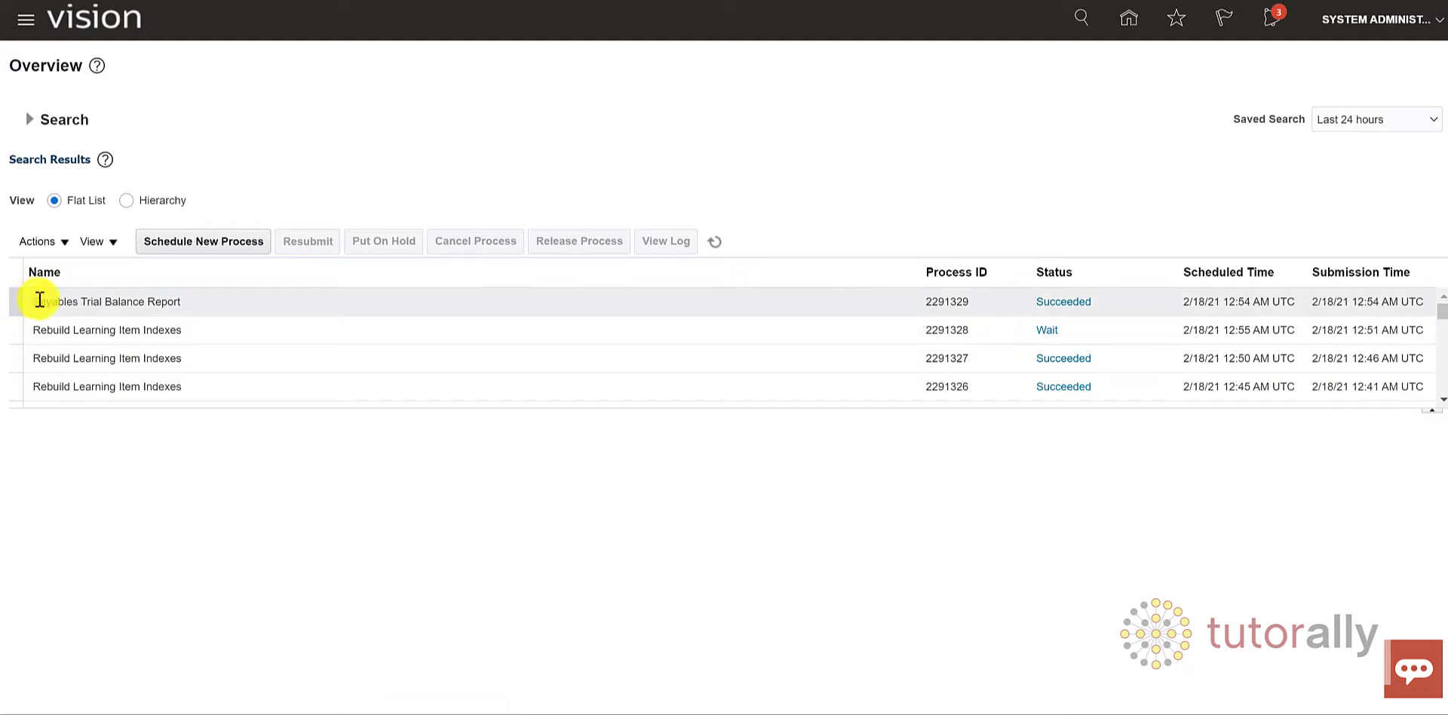
pyautogui.click(113, 302)
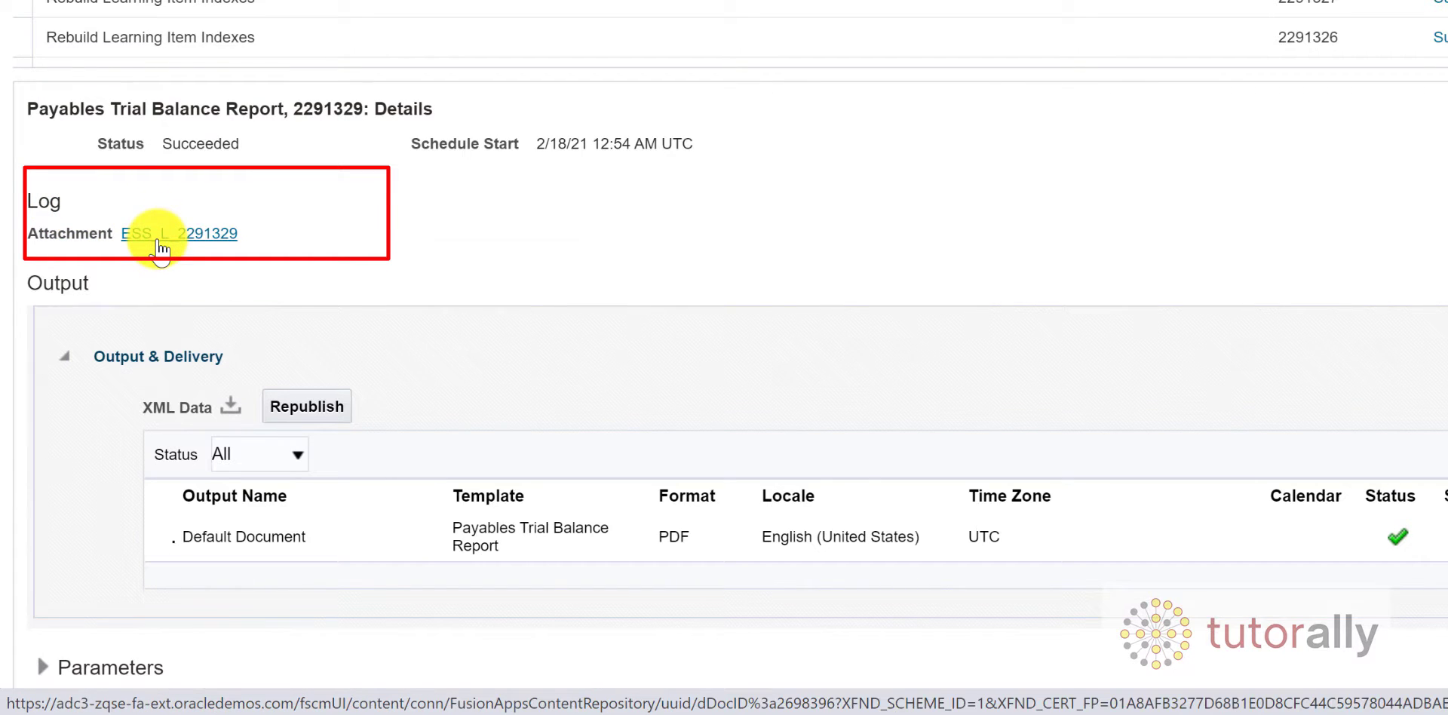
# Open the Default Document output of the Payables Trial Balance Report and look through its pages
pyautogui.moveTo(160, 247)
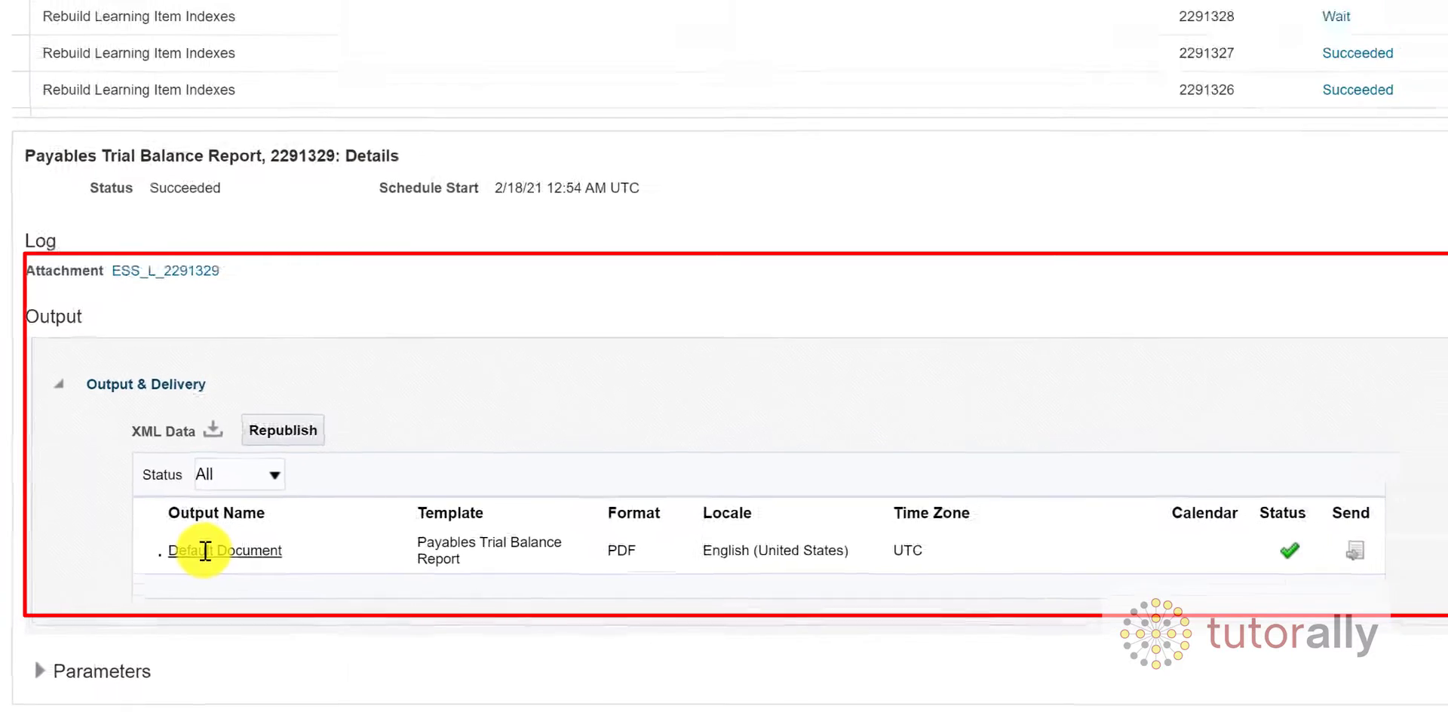
pyautogui.click(223, 537)
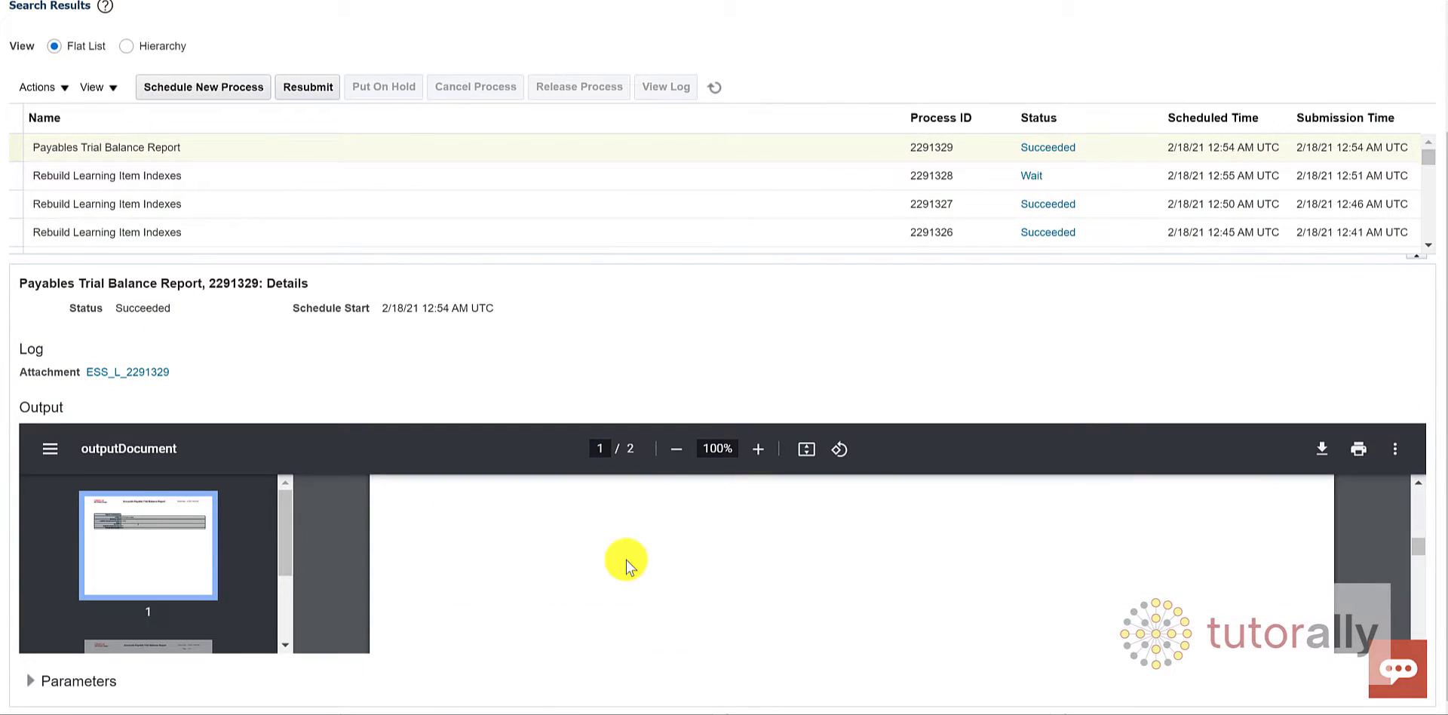
pyautogui.scroll(-10, 626, 560)
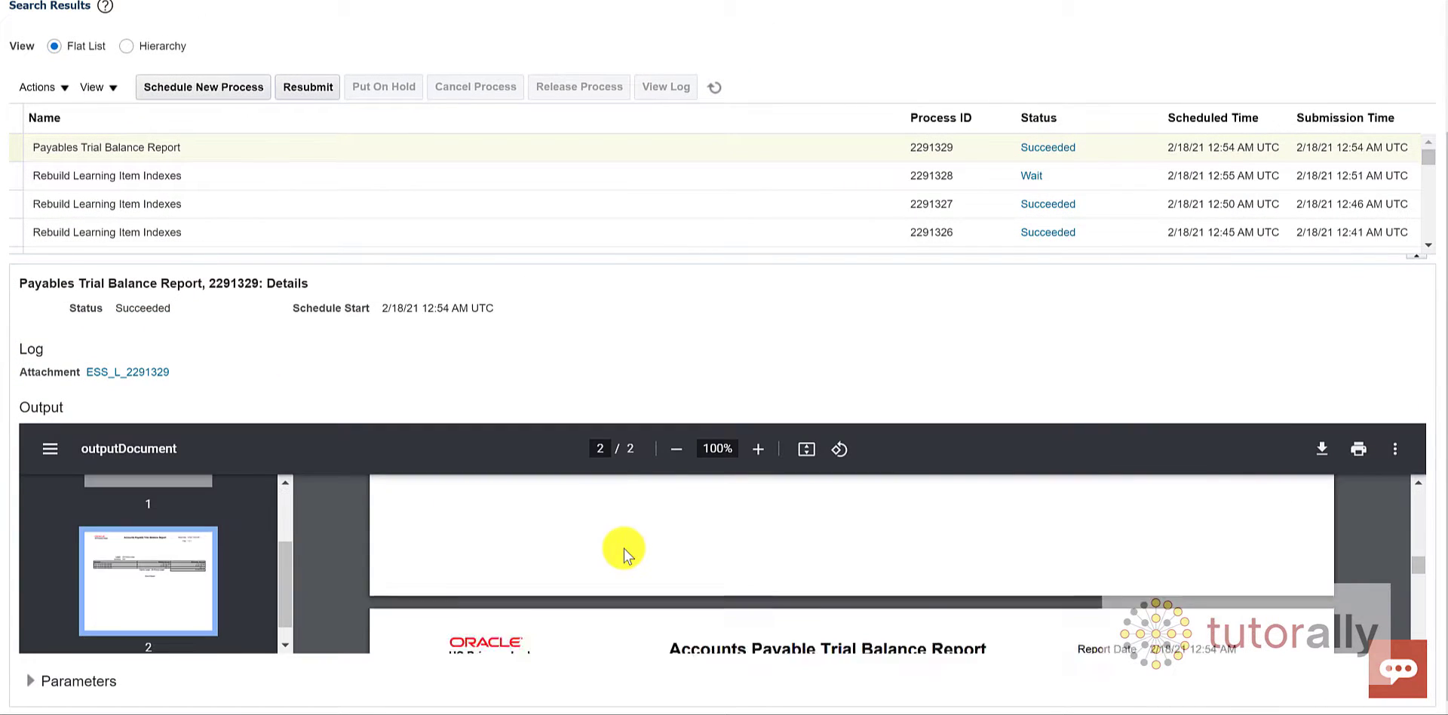
pyautogui.scroll(10, 613, 532)
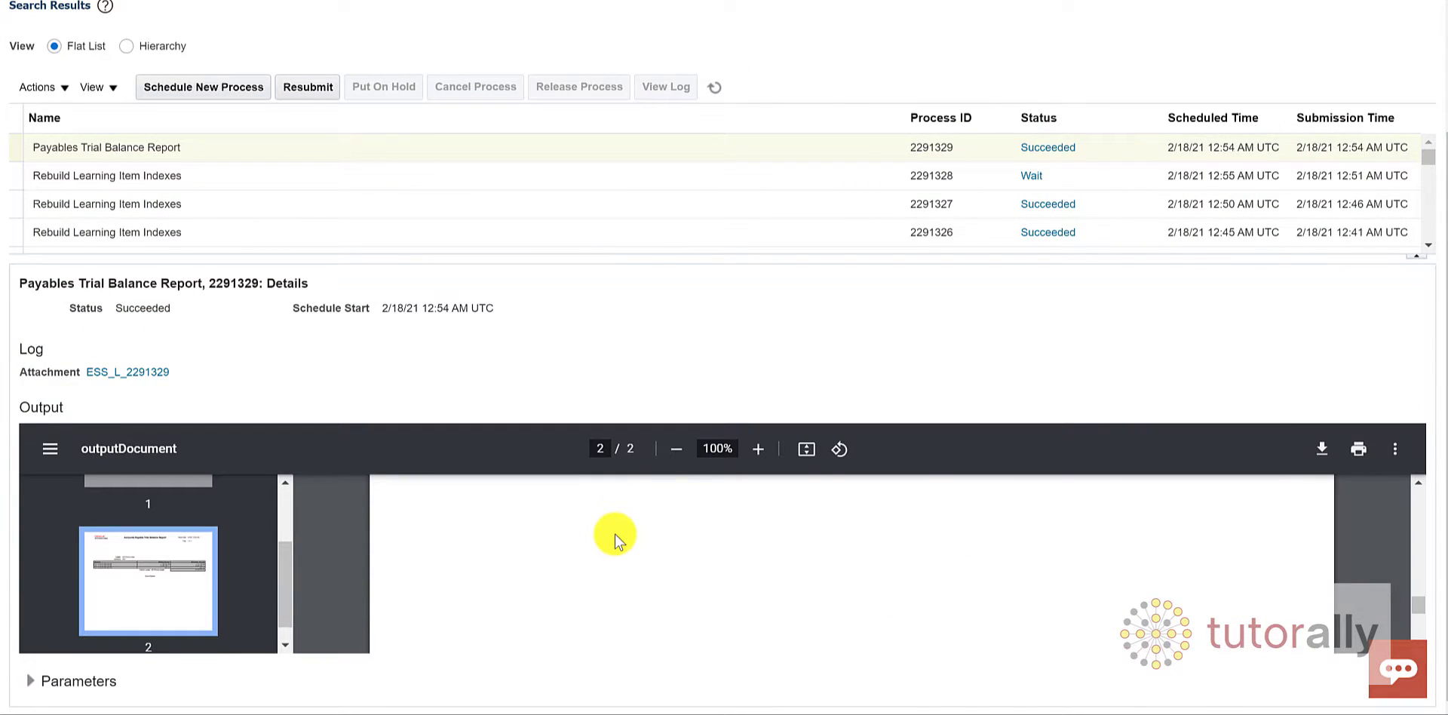